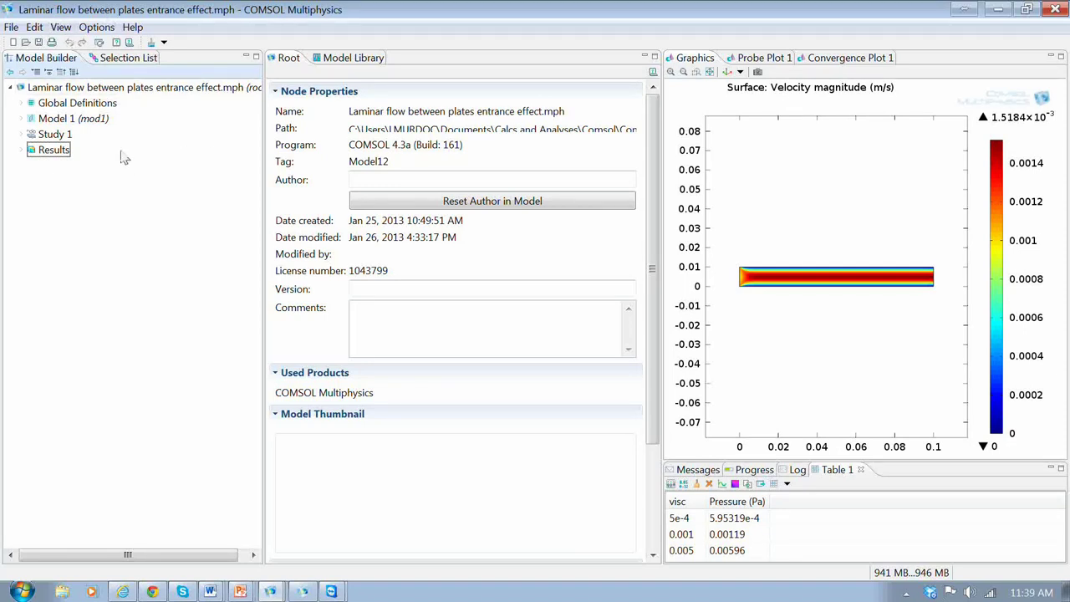
Review the model parameters visc and Ave_velocity in the Parameters table
{"action": "left_click", "coordinate": [21, 103]}
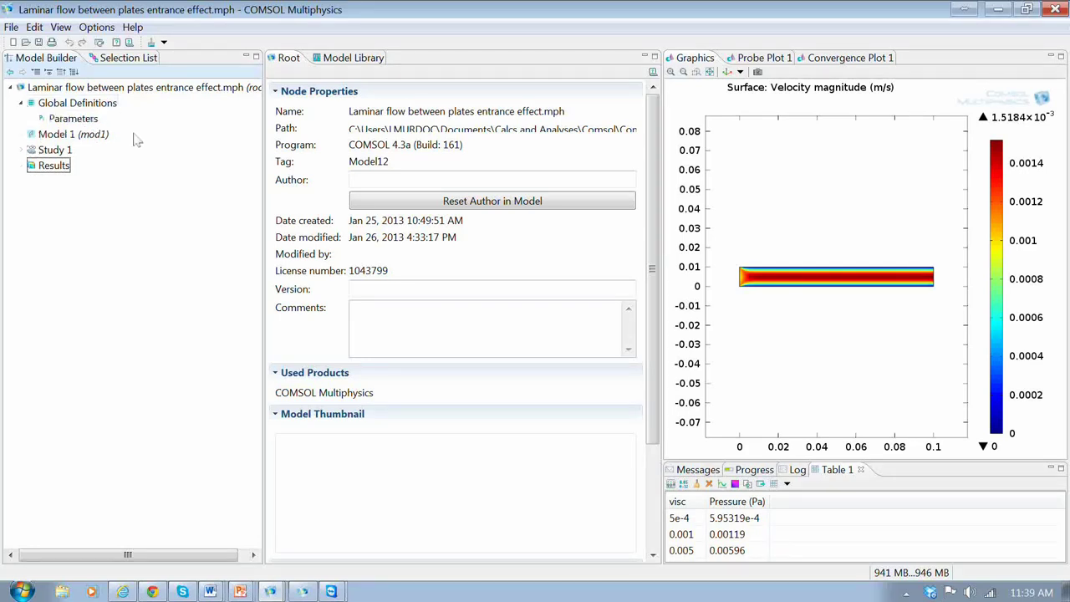
{"action": "left_click", "coordinate": [73, 119]}
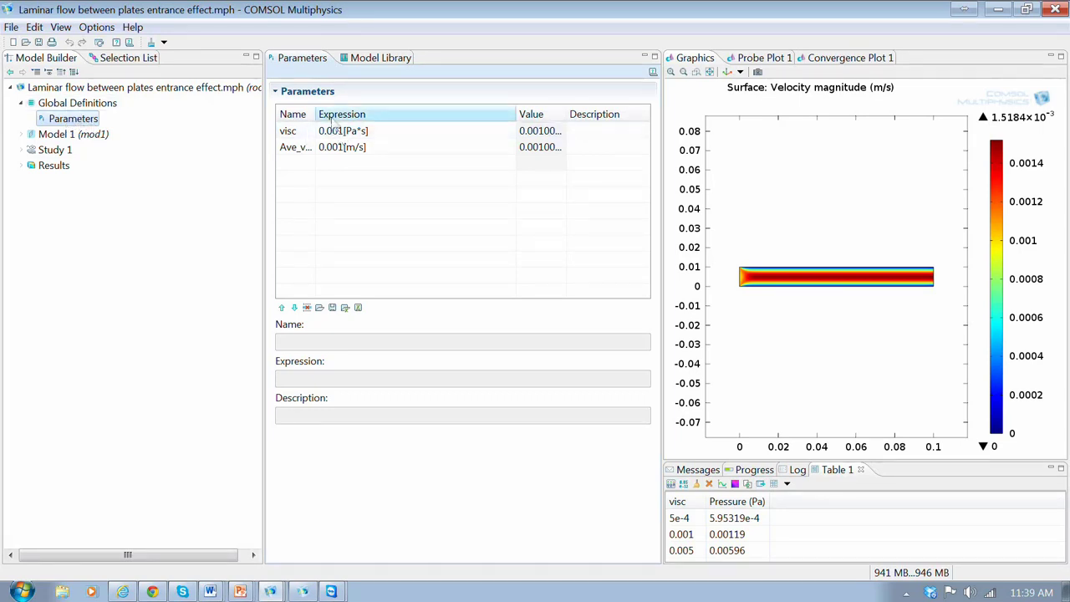
{"action": "left_click_drag", "start_coordinate": [316, 118], "coordinate": [351, 126]}
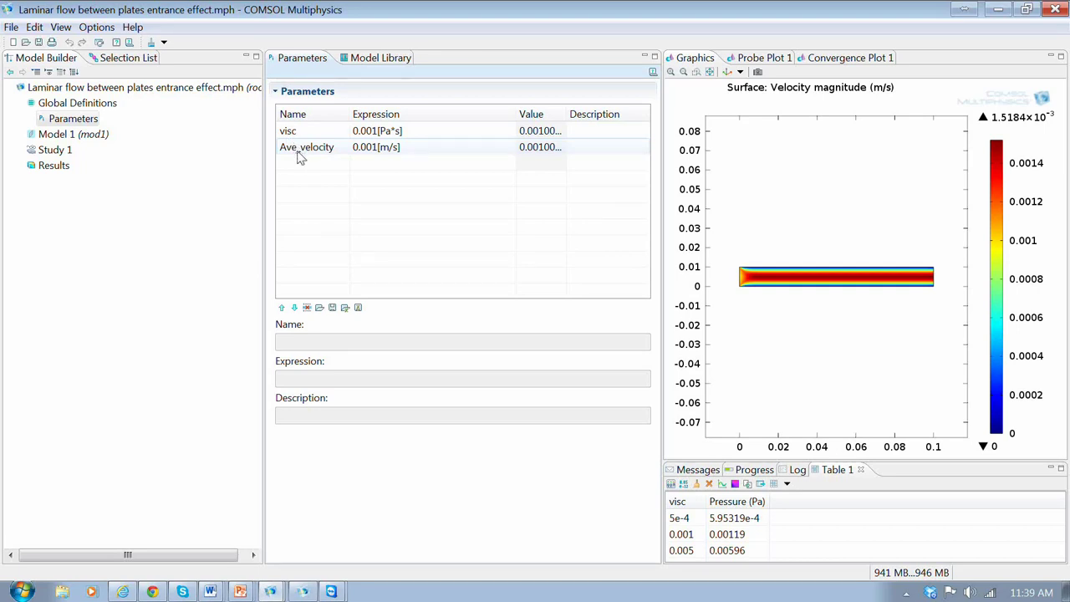
Show Rectangle 1's geometry: a 0.1 m by 0.01 m channel with its corner at the origin
{"action": "left_click", "coordinate": [20, 133]}
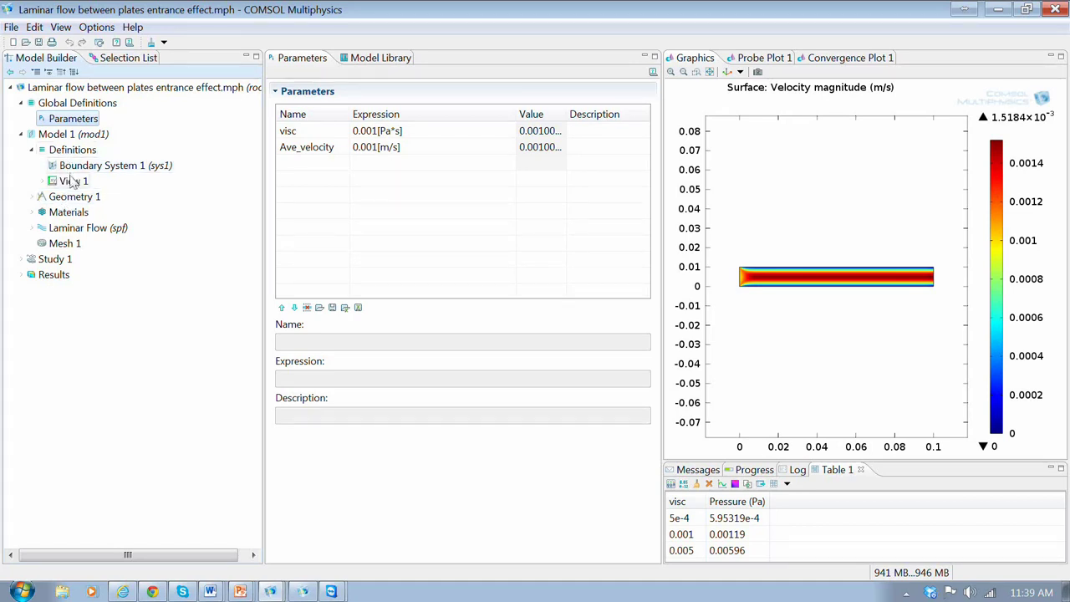
{"action": "left_click", "coordinate": [31, 197]}
{"action": "left_click", "coordinate": [84, 212]}
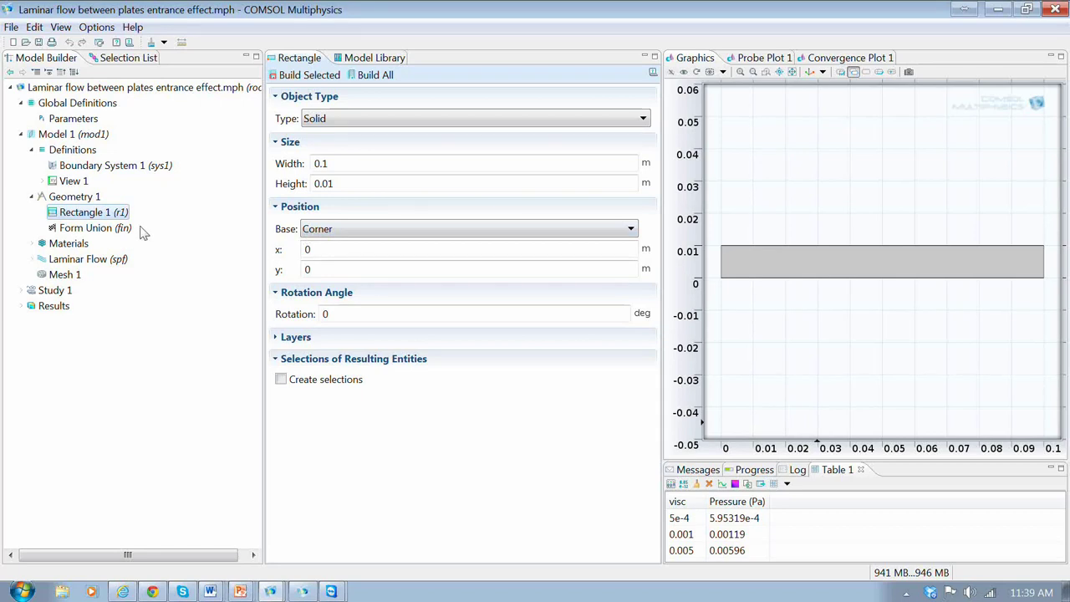
Inspect the Water, liquid material's properties and the materials overview
{"action": "left_click", "coordinate": [32, 243]}
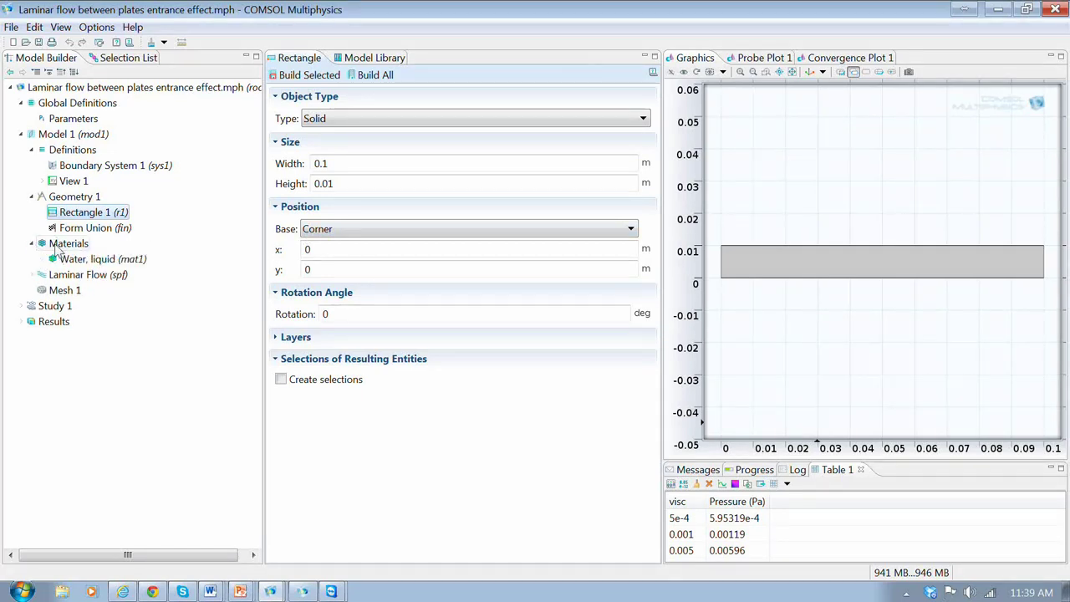
{"action": "left_click", "coordinate": [59, 248]}
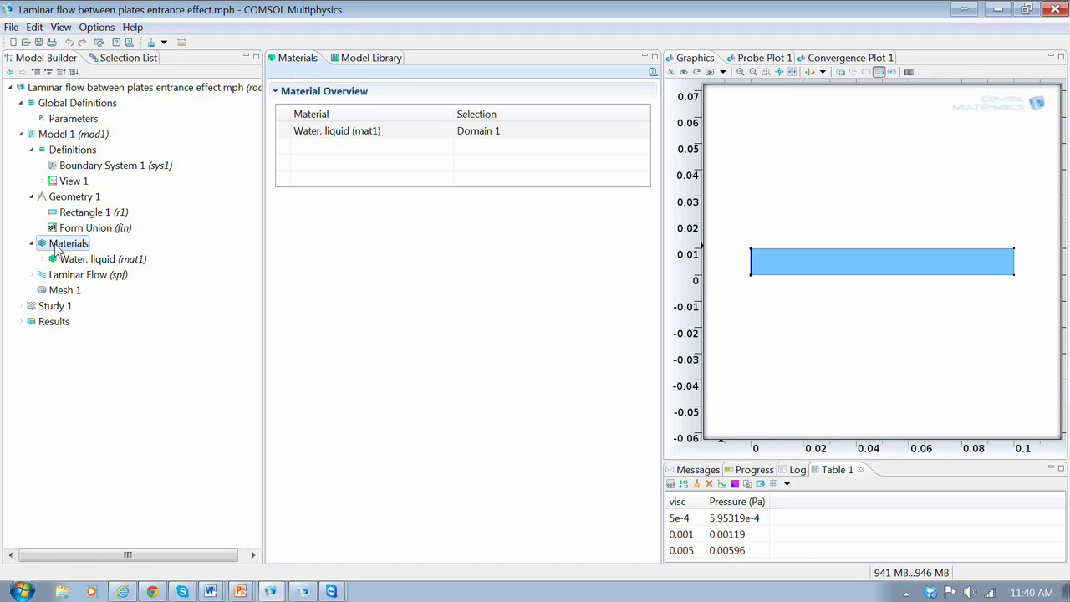
{"action": "left_click", "coordinate": [61, 262]}
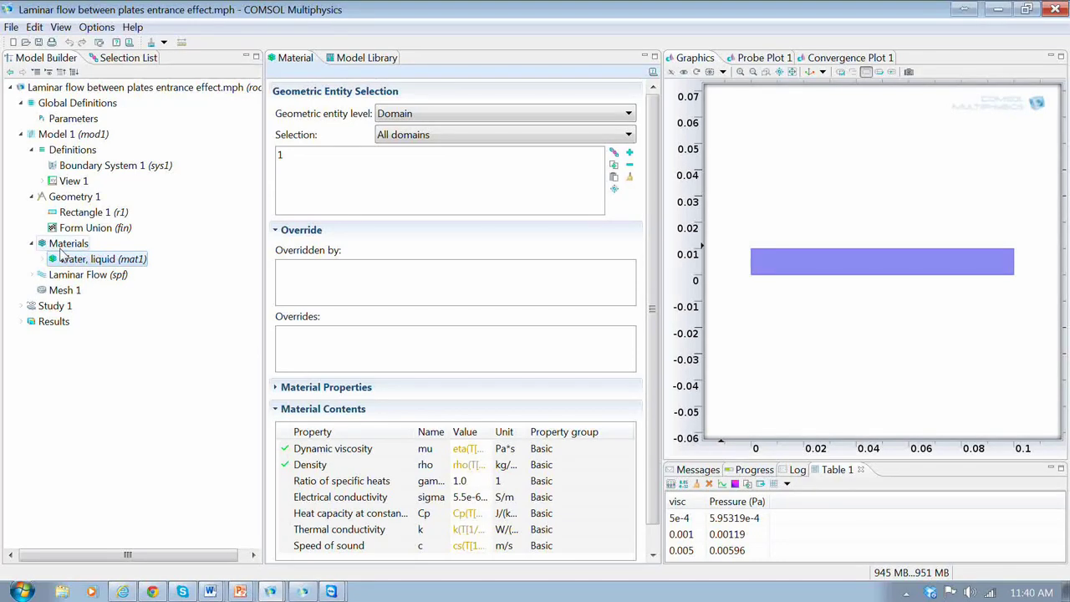
{"action": "left_click", "coordinate": [50, 244]}
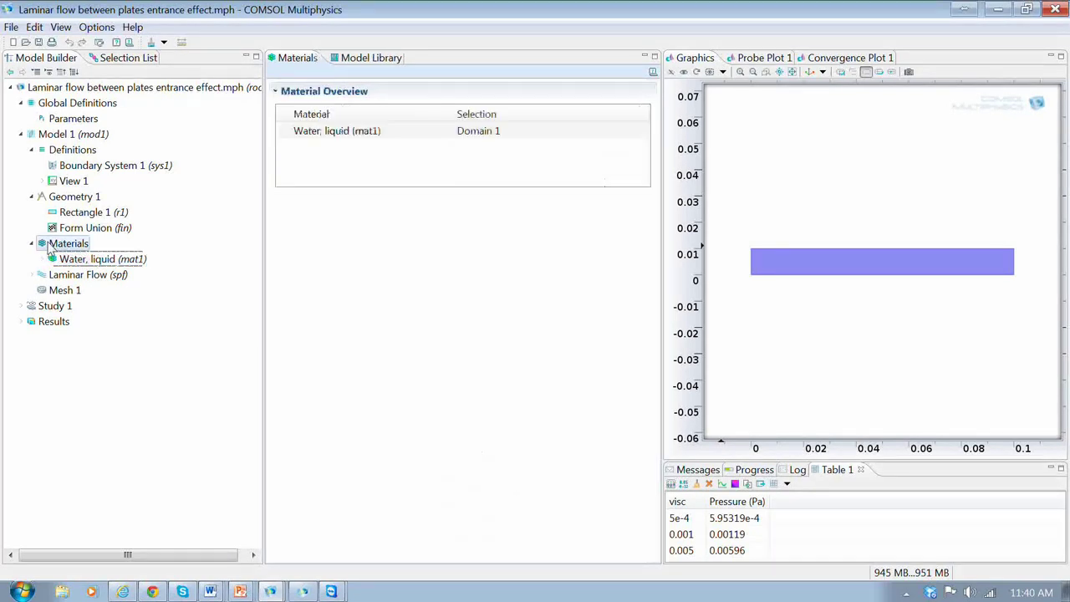
Browse the Built-In library in the Material Browser, then recheck Water, liquid on Domain 1
{"action": "right_click", "coordinate": [50, 244]}
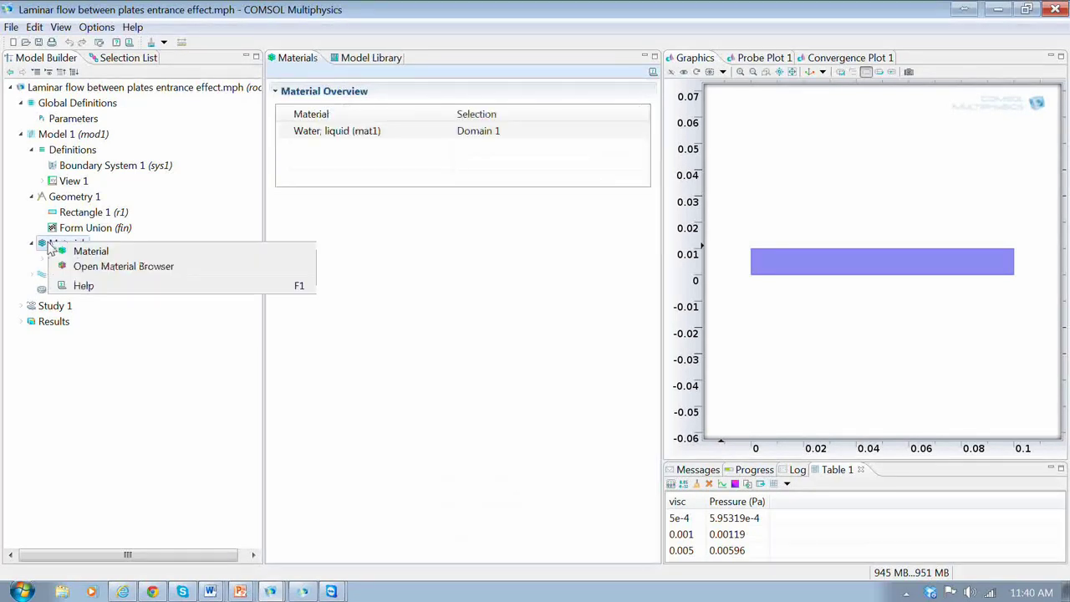
{"action": "left_click", "coordinate": [79, 268]}
{"action": "left_click", "coordinate": [308, 151]}
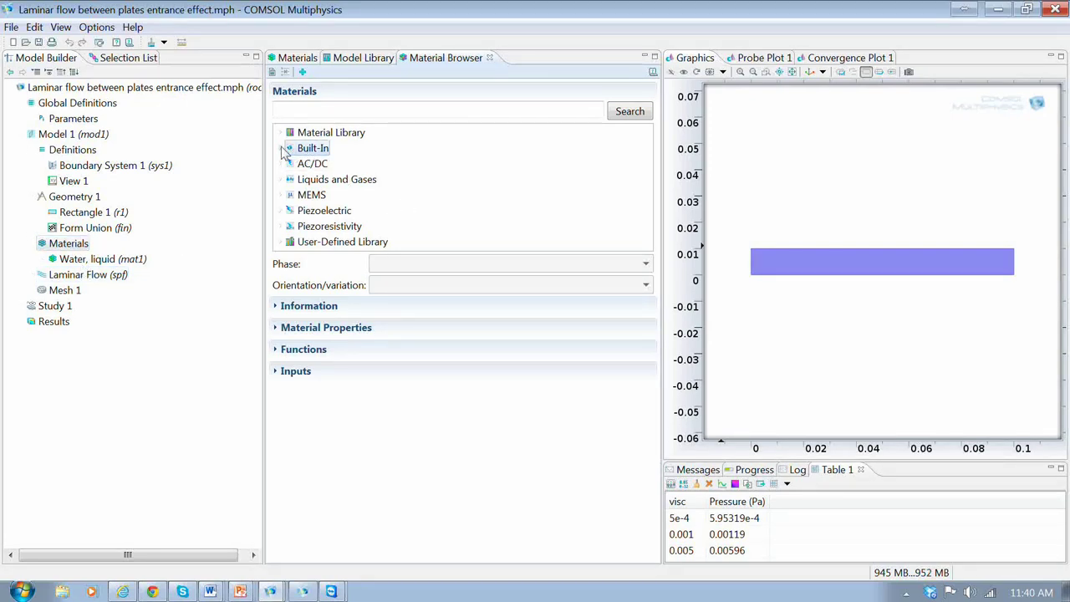
{"action": "left_click", "coordinate": [283, 149]}
{"action": "left_click_drag", "start_coordinate": [646, 151], "coordinate": [645, 226]}
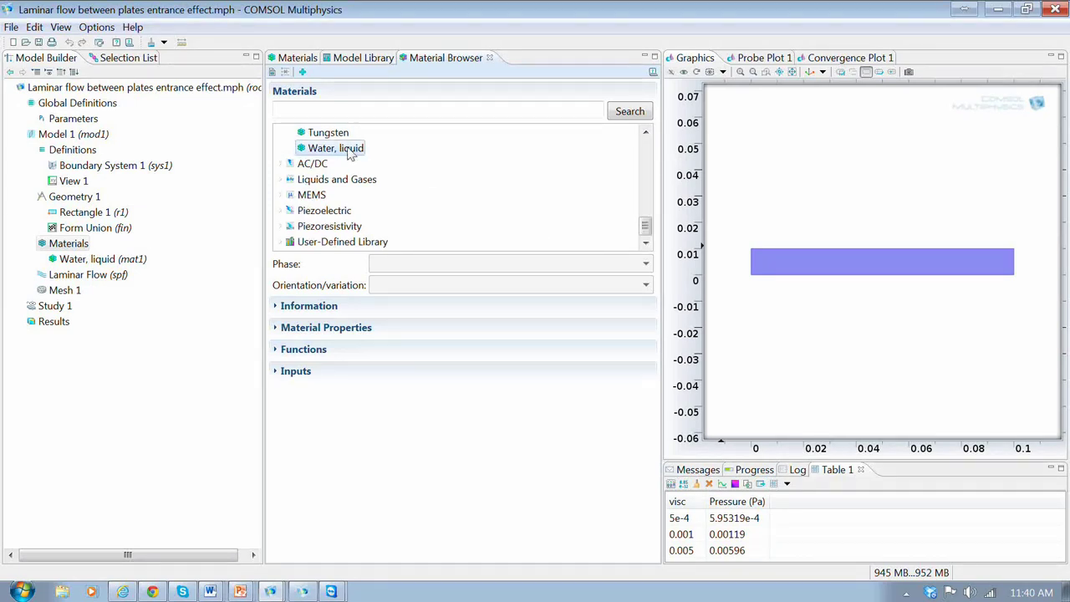
{"action": "left_click_drag", "start_coordinate": [646, 227], "coordinate": [646, 216]}
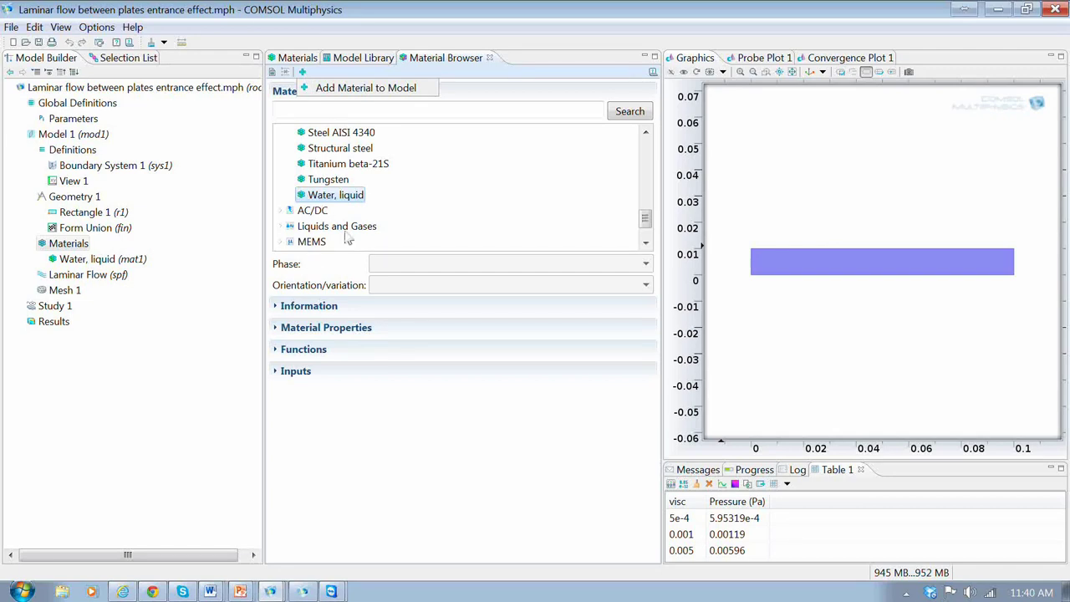
{"action": "left_click", "coordinate": [83, 262]}
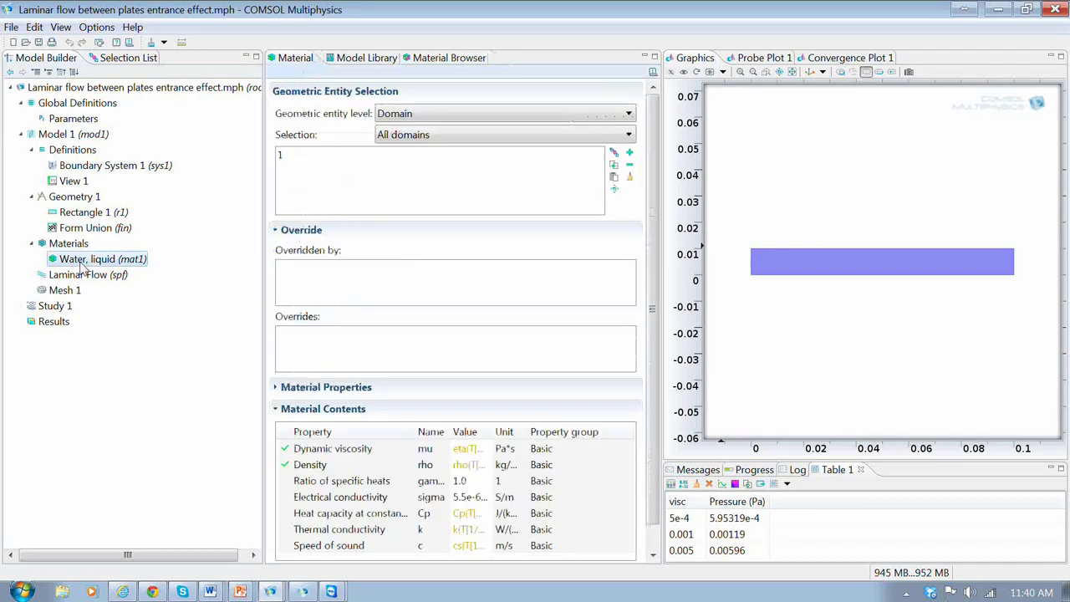
{"action": "left_click", "coordinate": [69, 243]}
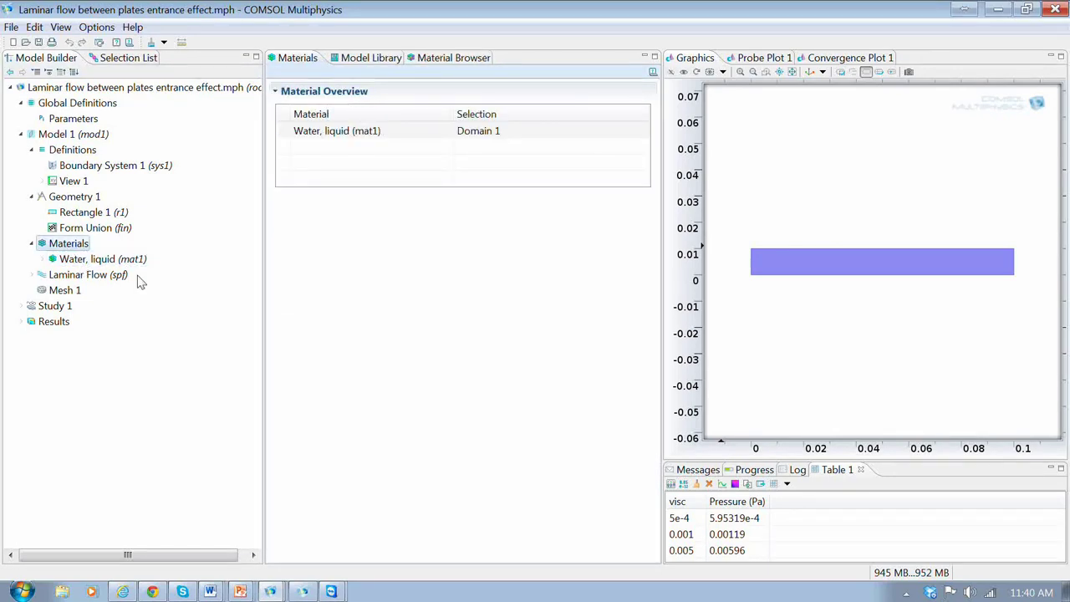
Review Fluid Properties 1 and the Inlet 1 Velocity condition using Ave_velocity
{"action": "left_click", "coordinate": [32, 275]}
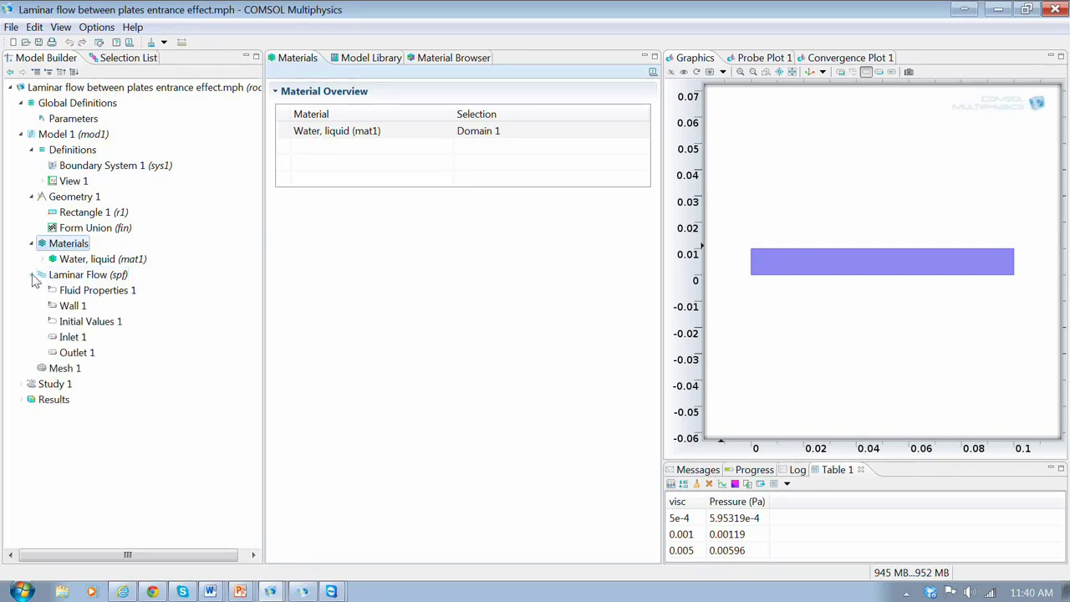
{"action": "left_click", "coordinate": [87, 292]}
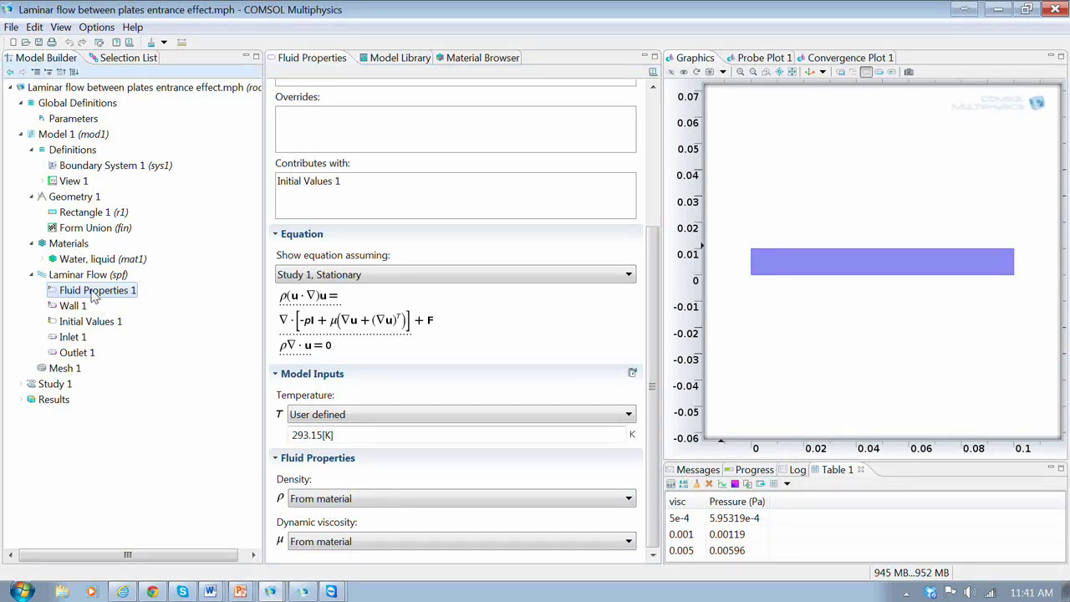
{"action": "left_click", "coordinate": [72, 339]}
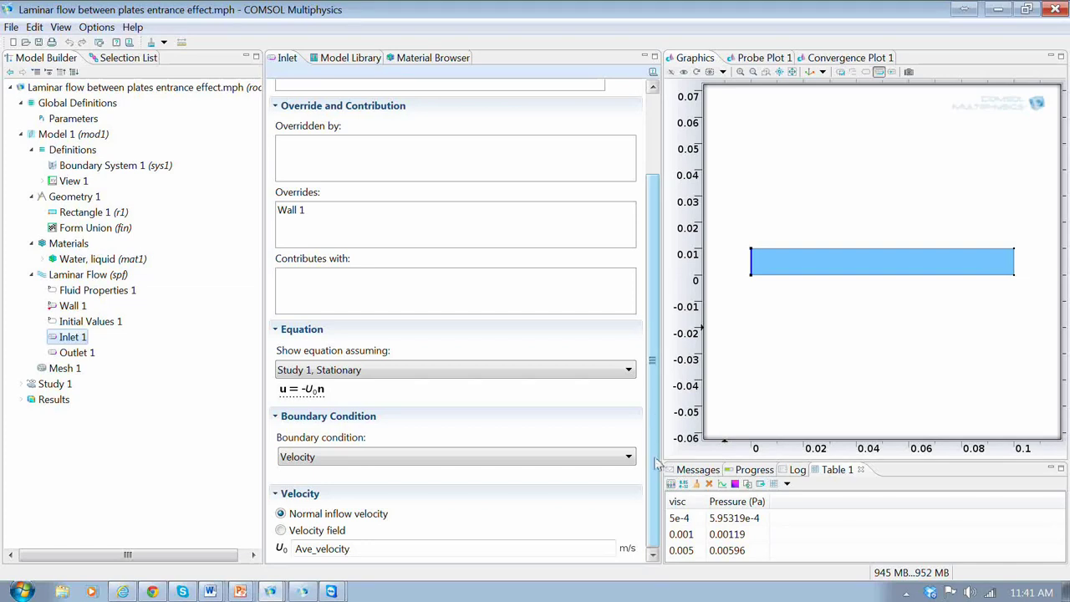
Keep Inlet 1 as a Velocity condition with normal inflow velocity U0 = Ave_velocity
{"action": "scroll", "coordinate": [652, 435], "scroll_direction": "up", "scroll_amount": 3}
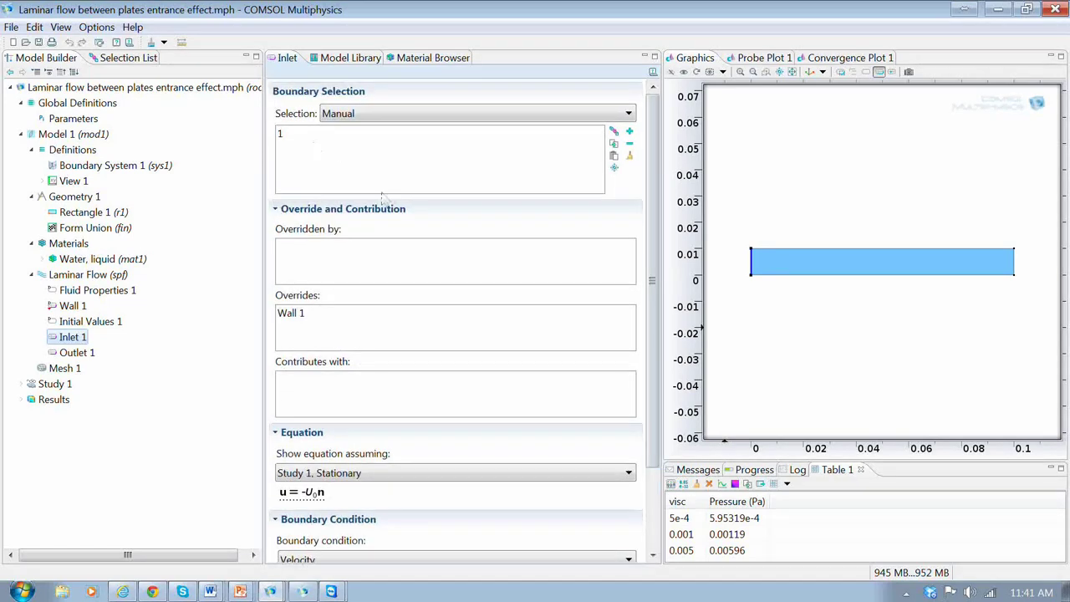
{"action": "scroll", "coordinate": [652, 332], "scroll_direction": "down", "scroll_amount": 3}
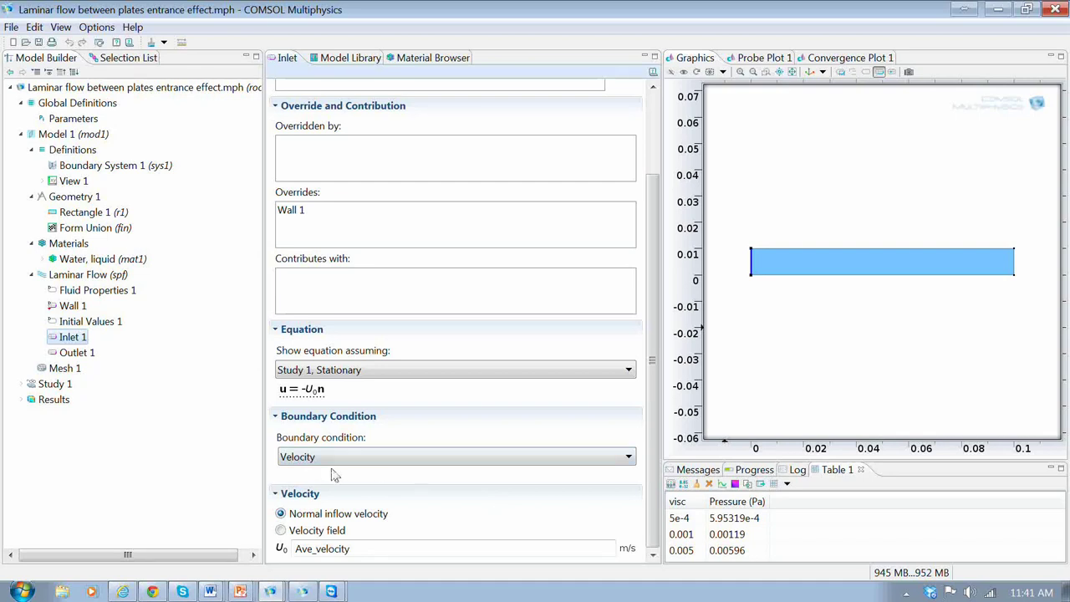
{"action": "left_click", "coordinate": [628, 458]}
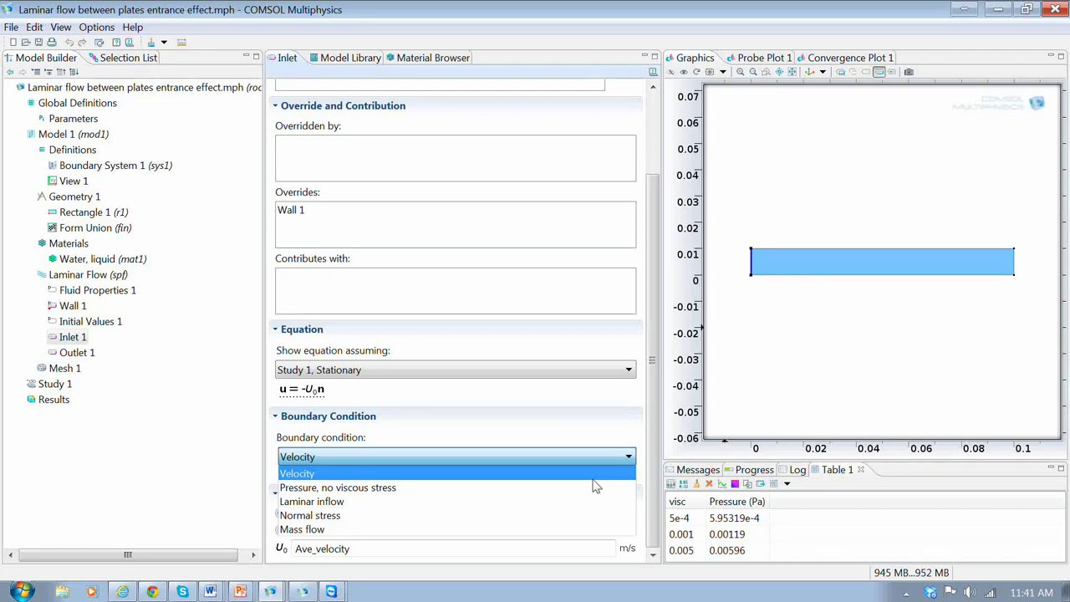
{"action": "left_click", "coordinate": [593, 479]}
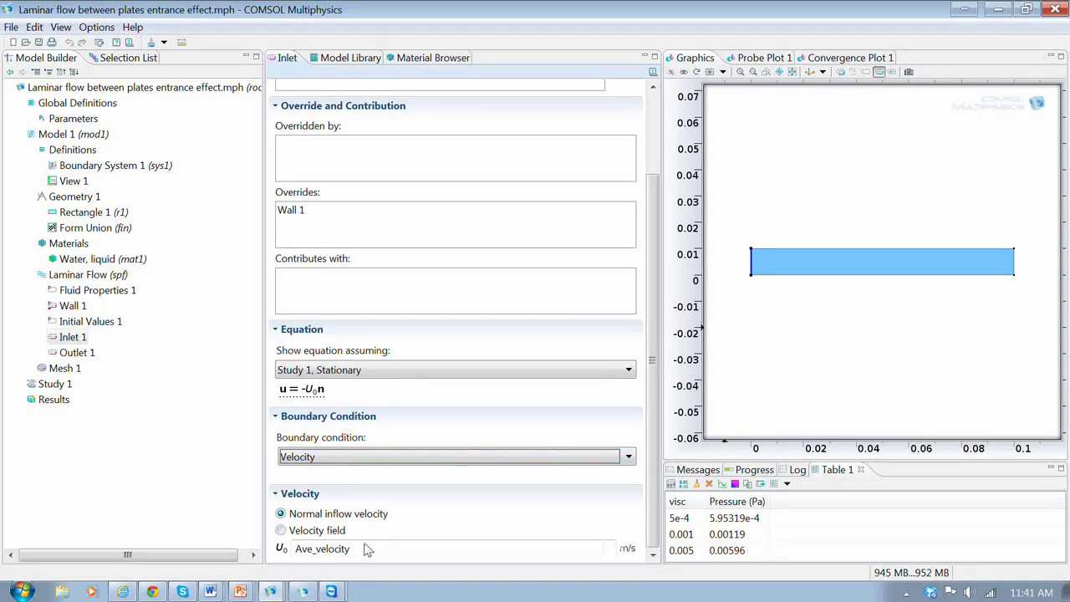
{"action": "left_click_drag", "start_coordinate": [353, 558], "coordinate": [298, 555]}
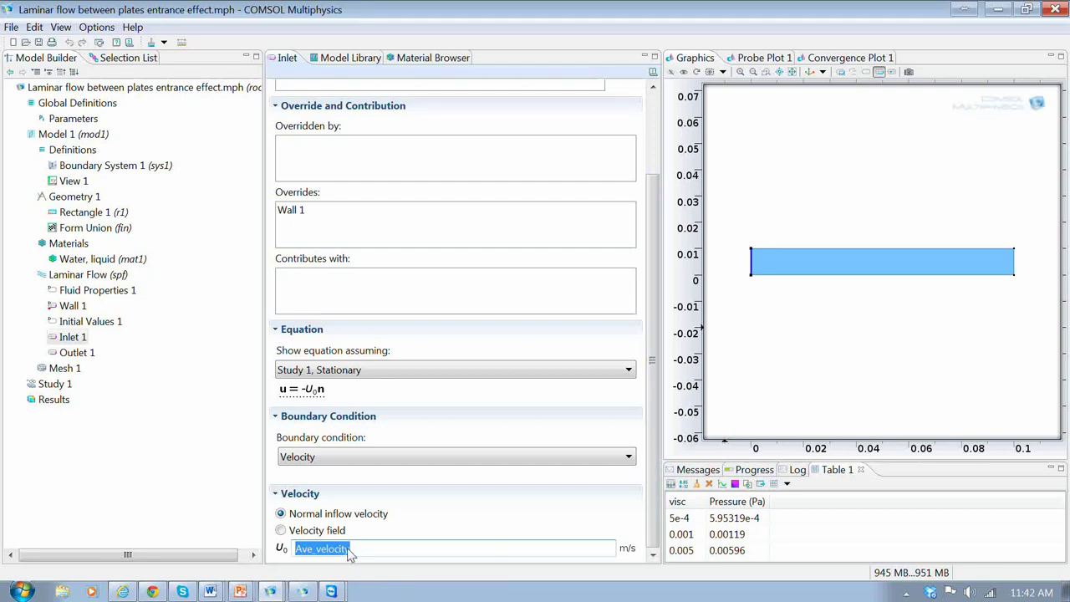
{"action": "left_click", "coordinate": [629, 457]}
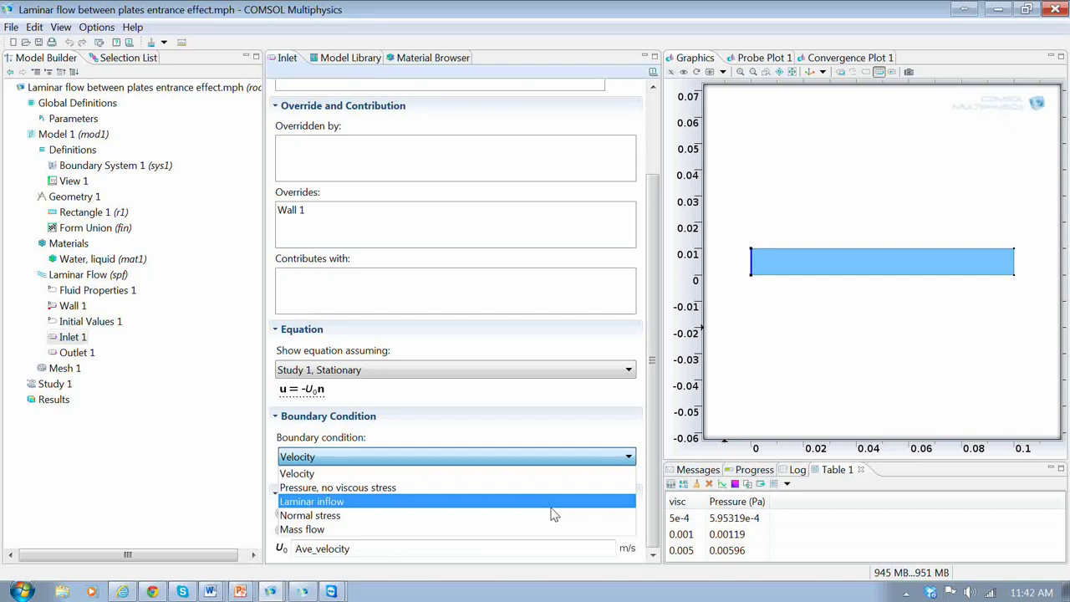
{"action": "left_click", "coordinate": [609, 454]}
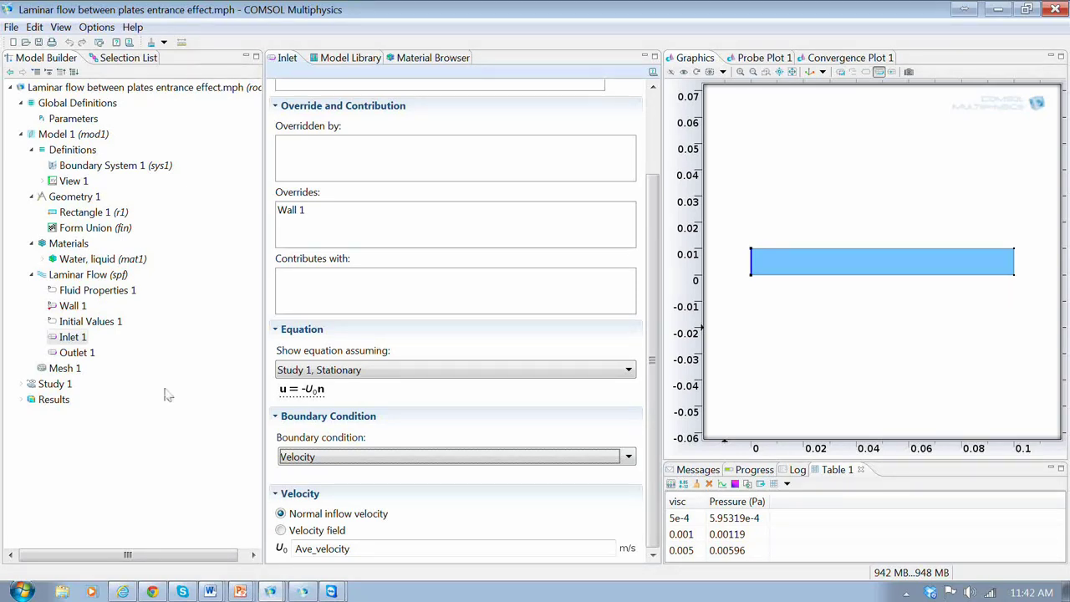
Check Outlet 1's zero-pressure condition and display the physics-controlled Normal mesh
{"action": "left_click", "coordinate": [79, 353]}
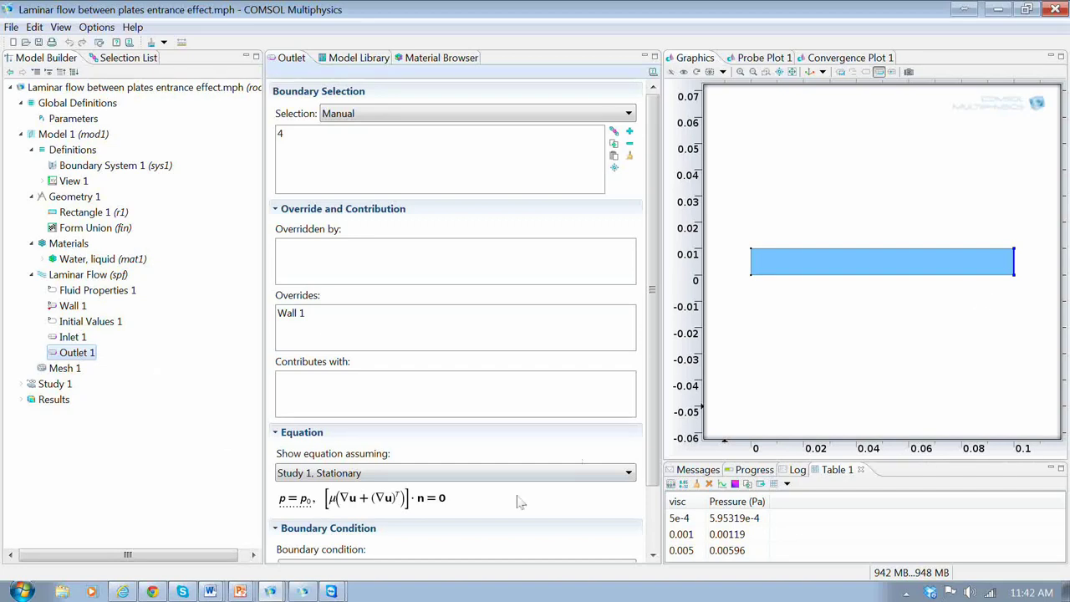
{"action": "scroll", "coordinate": [655, 382], "scroll_direction": "down", "scroll_amount": 3}
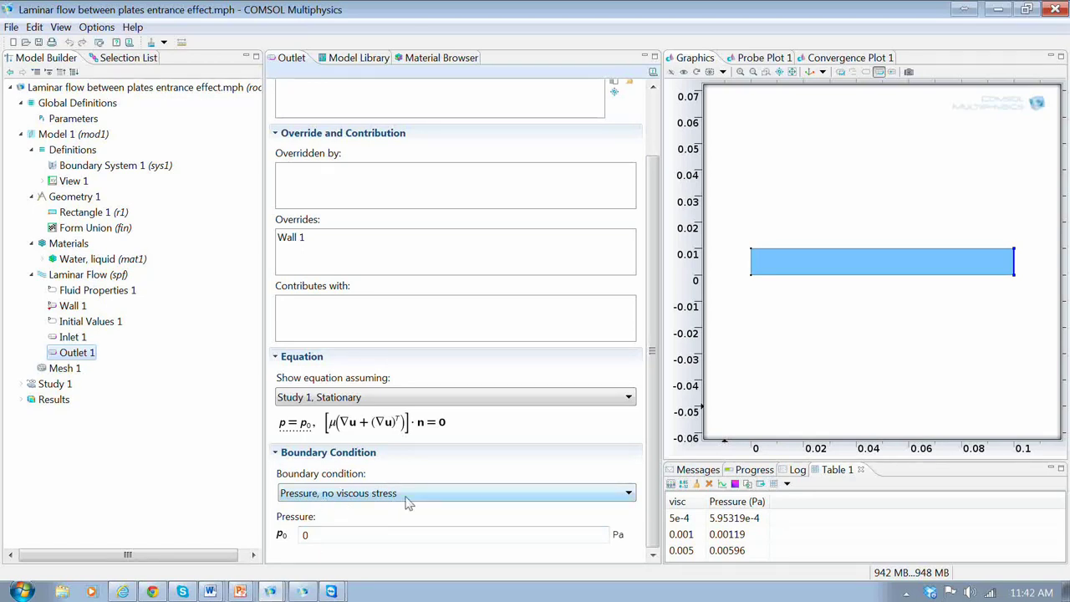
{"action": "left_click", "coordinate": [67, 370]}
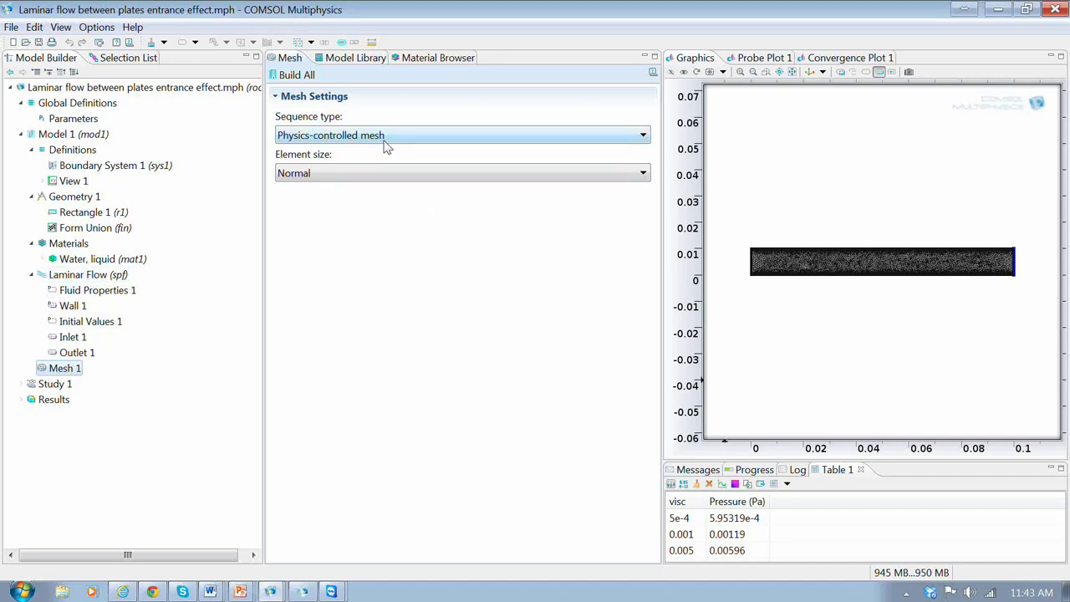
Compute Study 1 to solve the laminar flow model
{"action": "left_click", "coordinate": [23, 385]}
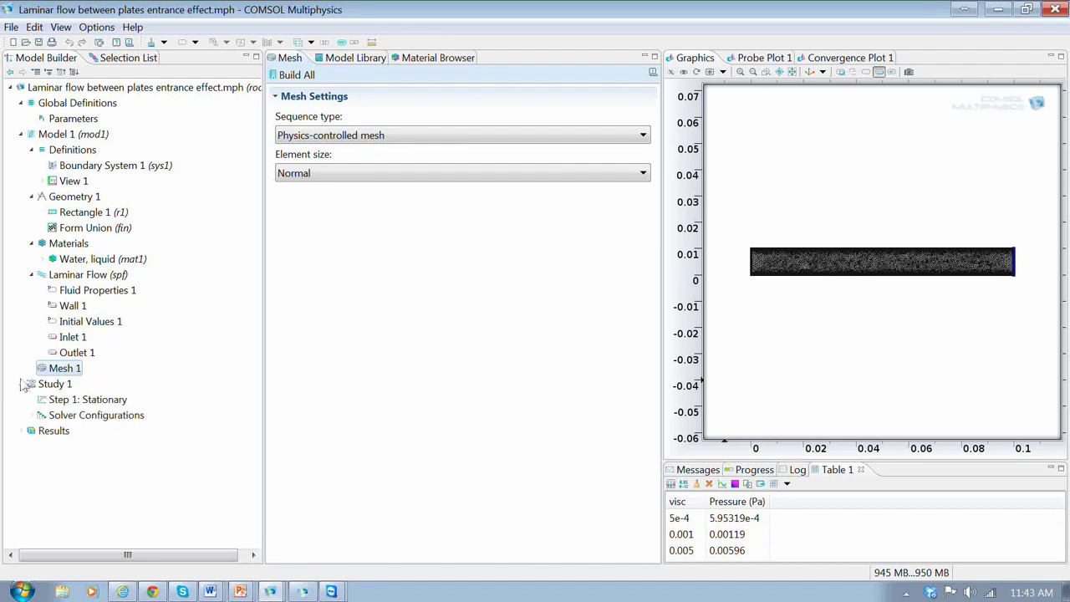
{"action": "left_click", "coordinate": [55, 385]}
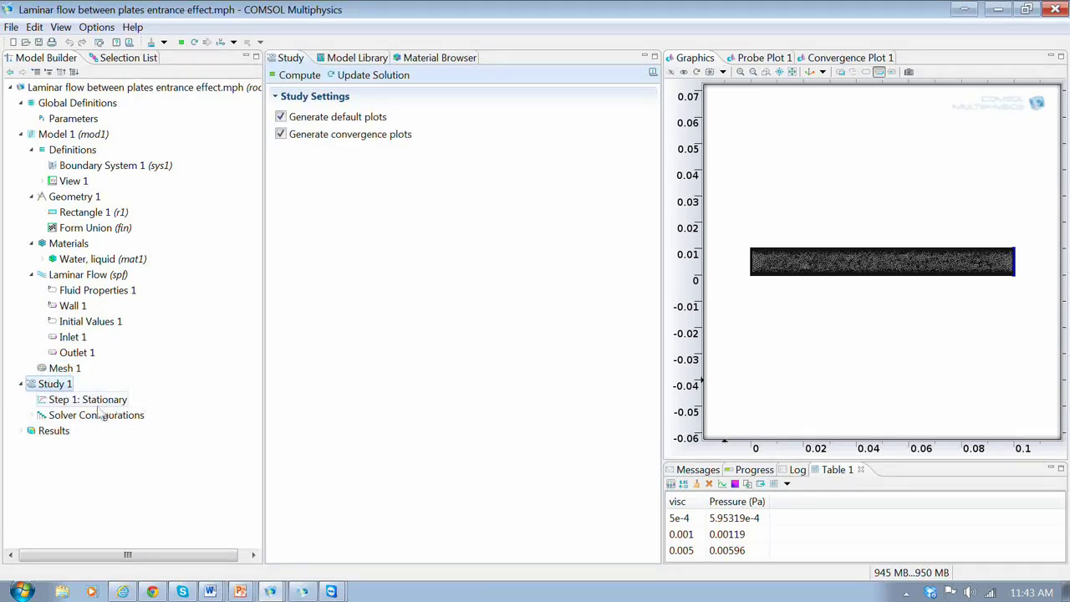
{"action": "left_click", "coordinate": [22, 431]}
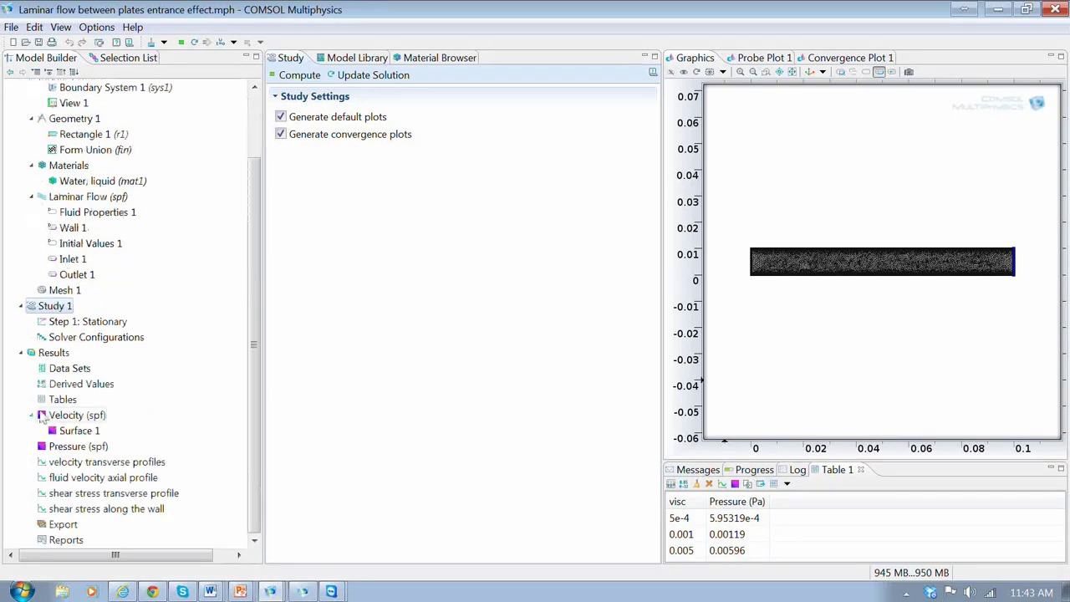
{"action": "left_click", "coordinate": [298, 75]}
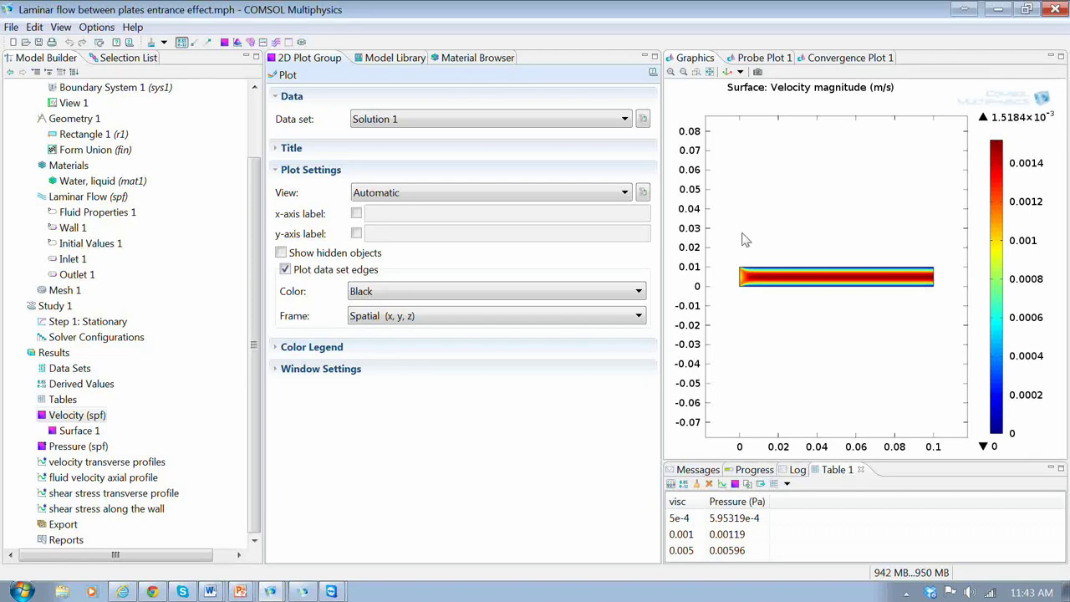
Zoom the velocity plot into the inlet region and inspect the Solution 1 data set
{"action": "left_click", "coordinate": [696, 72]}
{"action": "left_click_drag", "start_coordinate": [724, 252], "coordinate": [811, 325]}
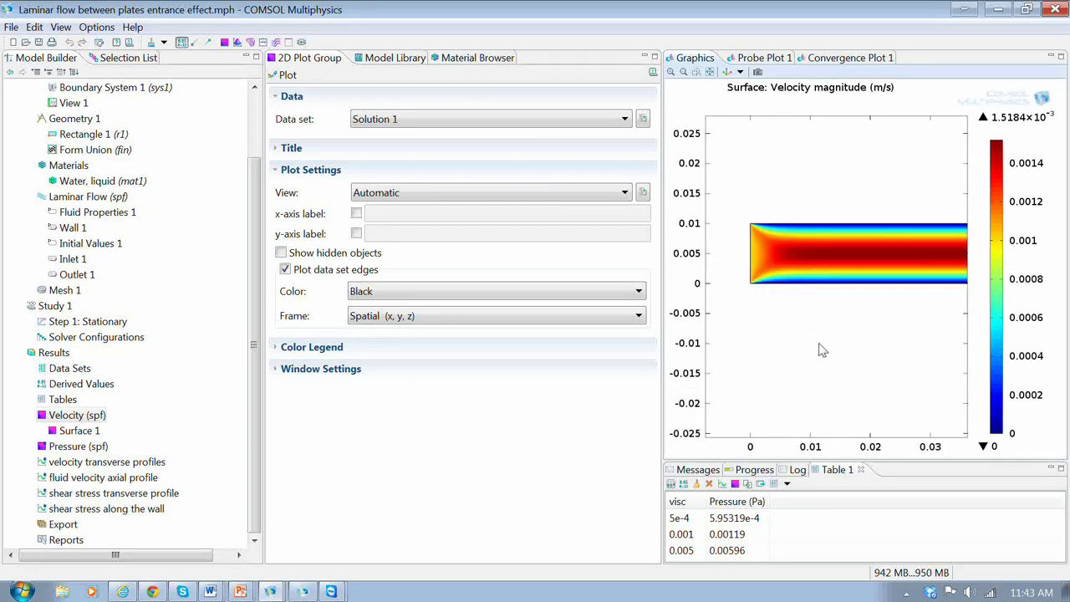
{"action": "left_click", "coordinate": [33, 369]}
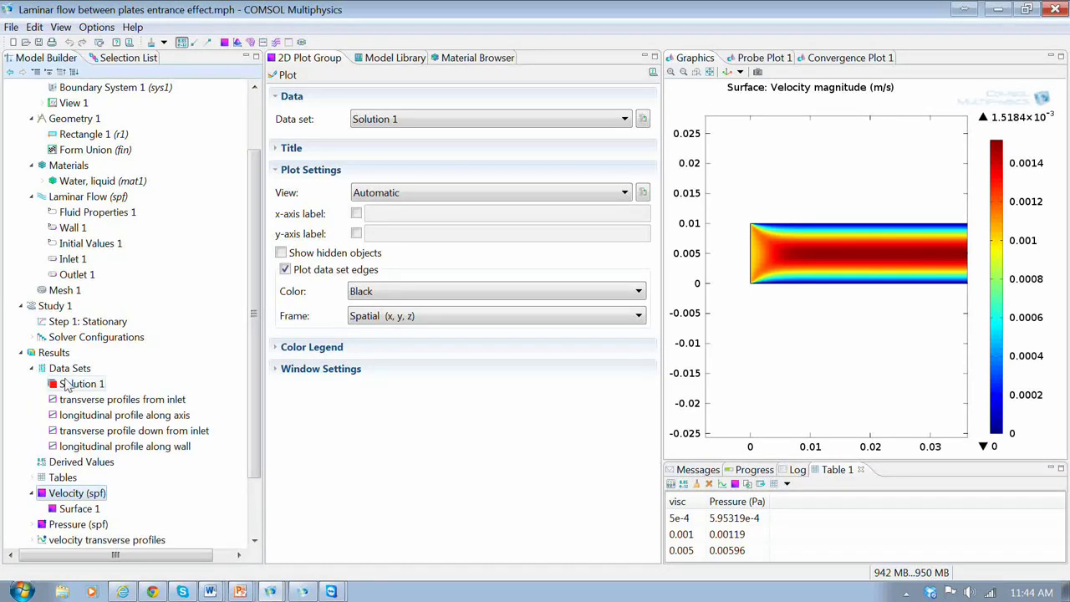
{"action": "left_click", "coordinate": [69, 384]}
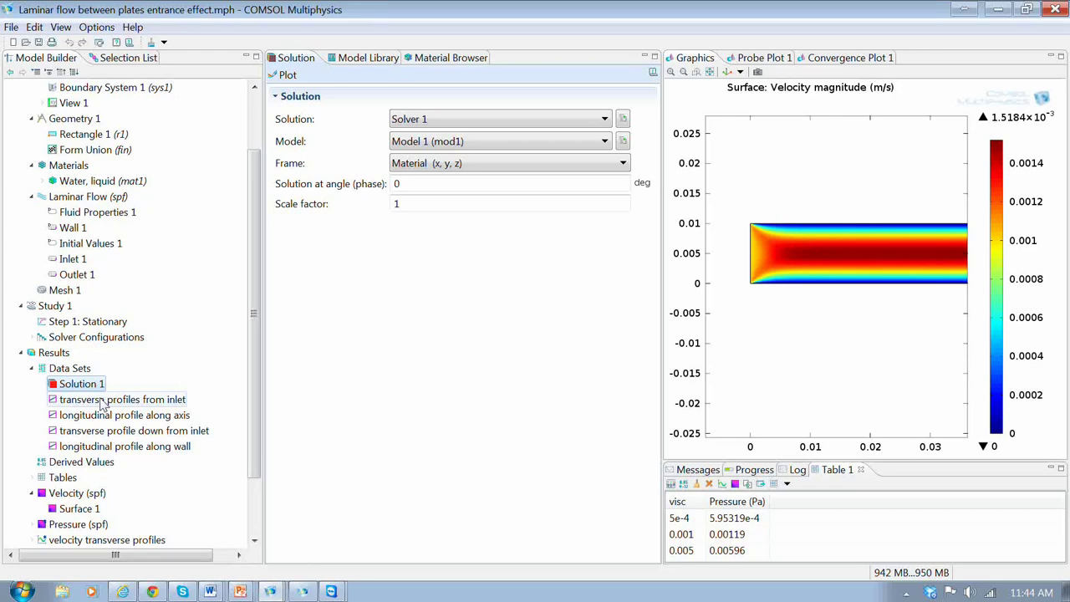
Plot the 'transverse profiles from inlet' cut lines and open their distance Range definition
{"action": "left_click", "coordinate": [103, 401]}
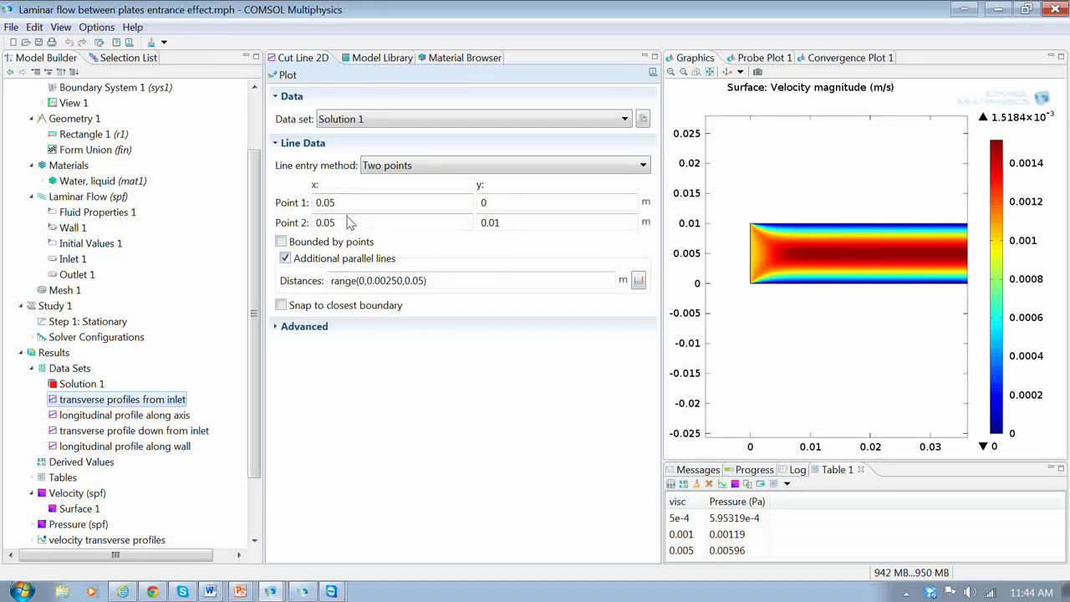
{"action": "left_click", "coordinate": [281, 76]}
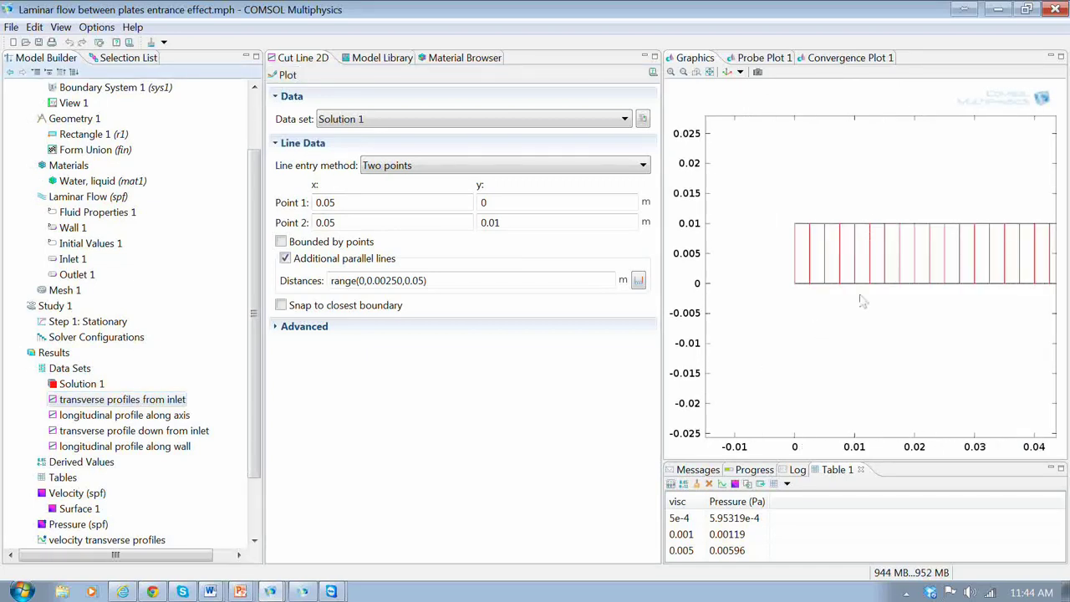
{"action": "left_click", "coordinate": [683, 72]}
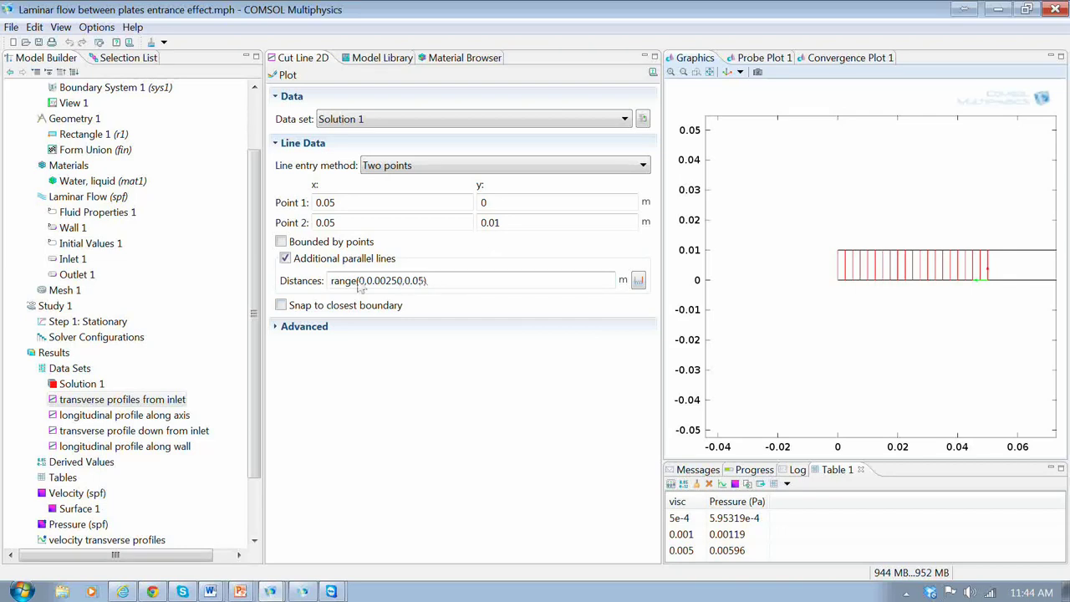
{"action": "left_click", "coordinate": [638, 281]}
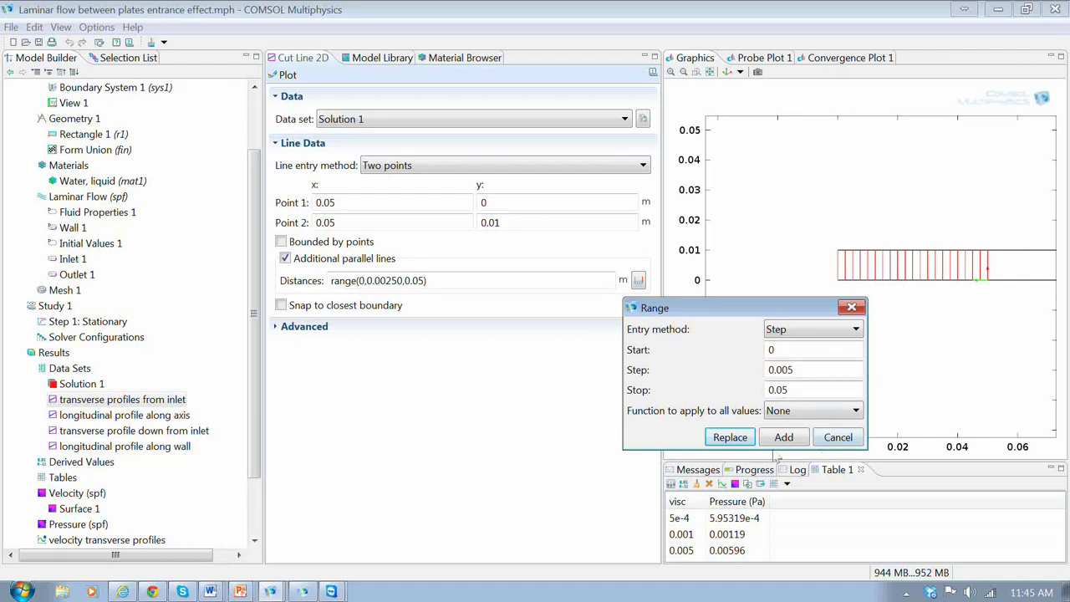
Cancel the Range dialog, leaving distances at range(0,0.00250,0.05)
{"action": "left_click", "coordinate": [840, 438]}
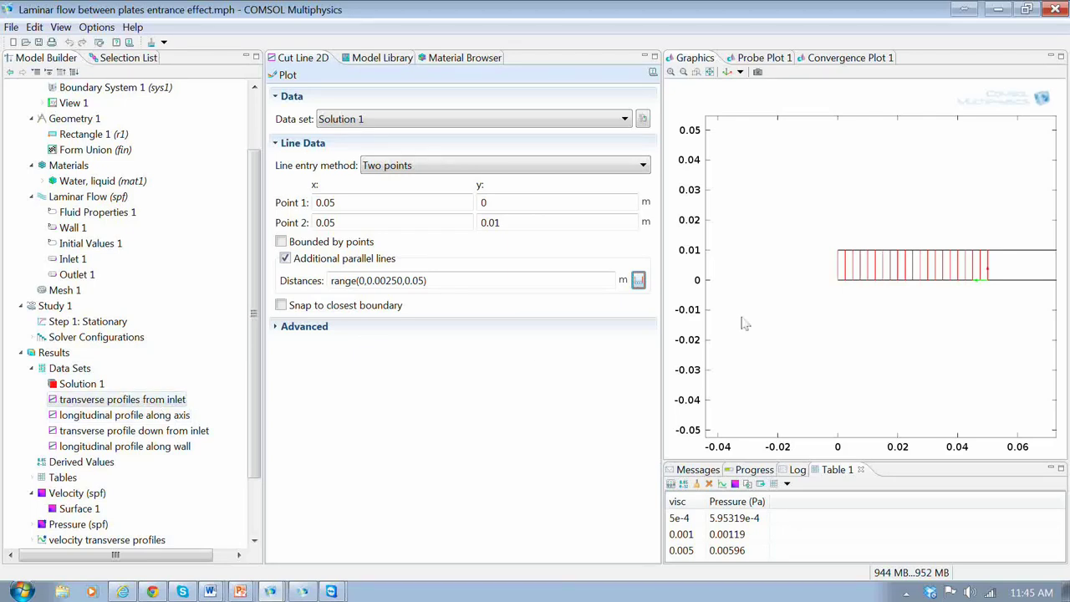
Inspect the remaining cut lines, plotting the axis line and the (0,0)–(1,0) wall line
{"action": "left_click", "coordinate": [126, 432]}
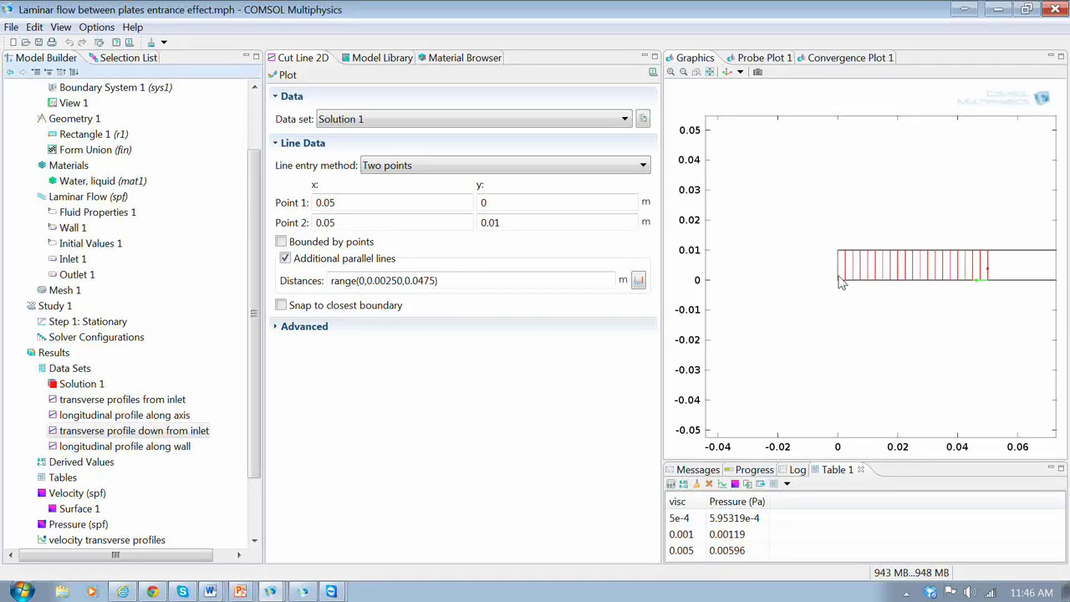
{"action": "left_click", "coordinate": [161, 420]}
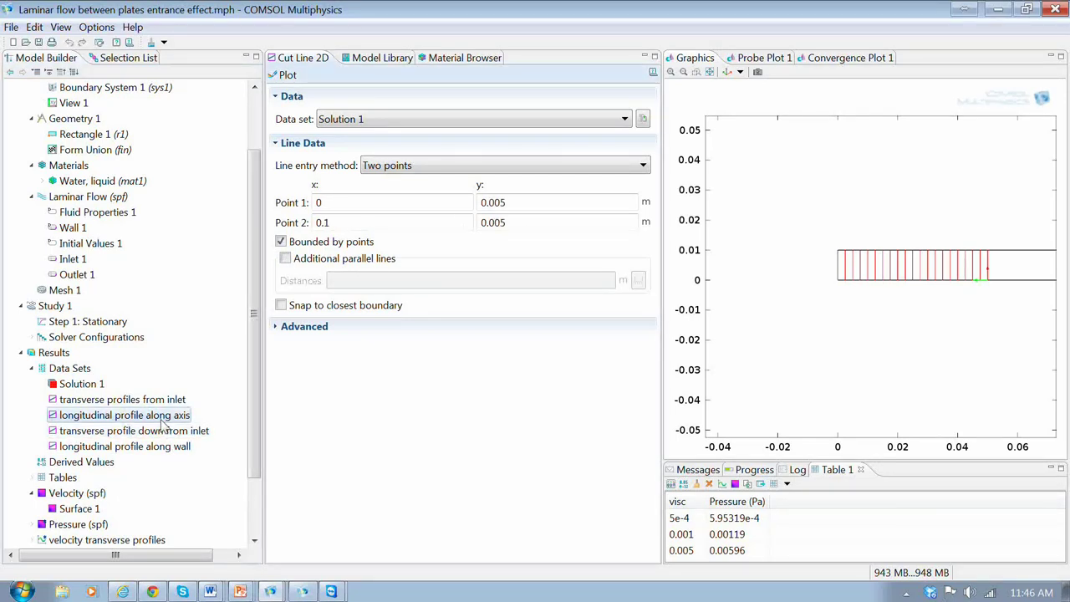
{"action": "left_click", "coordinate": [288, 76]}
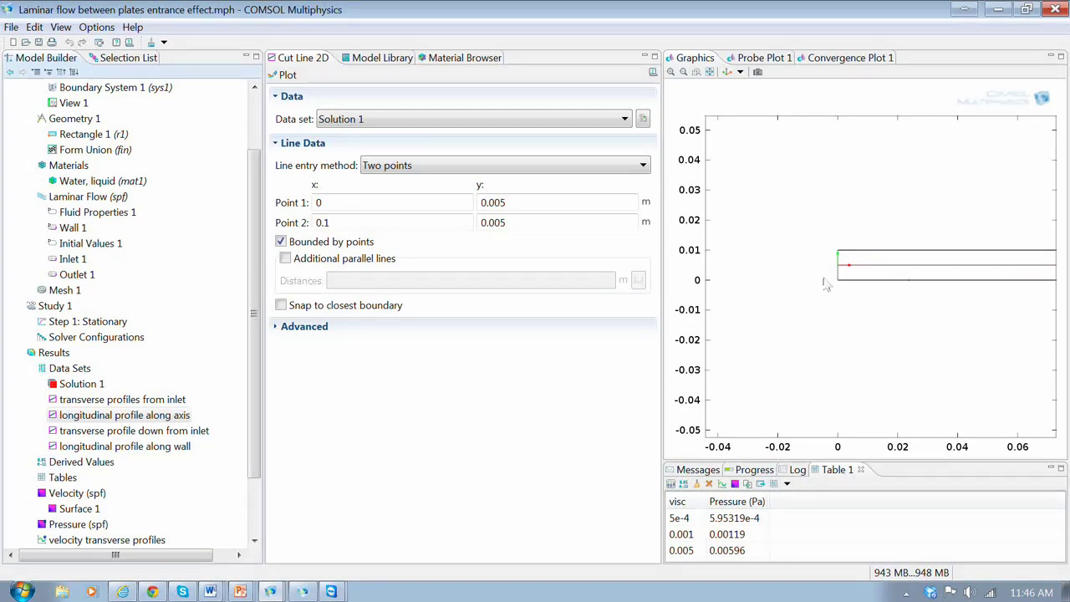
{"action": "left_click", "coordinate": [173, 457]}
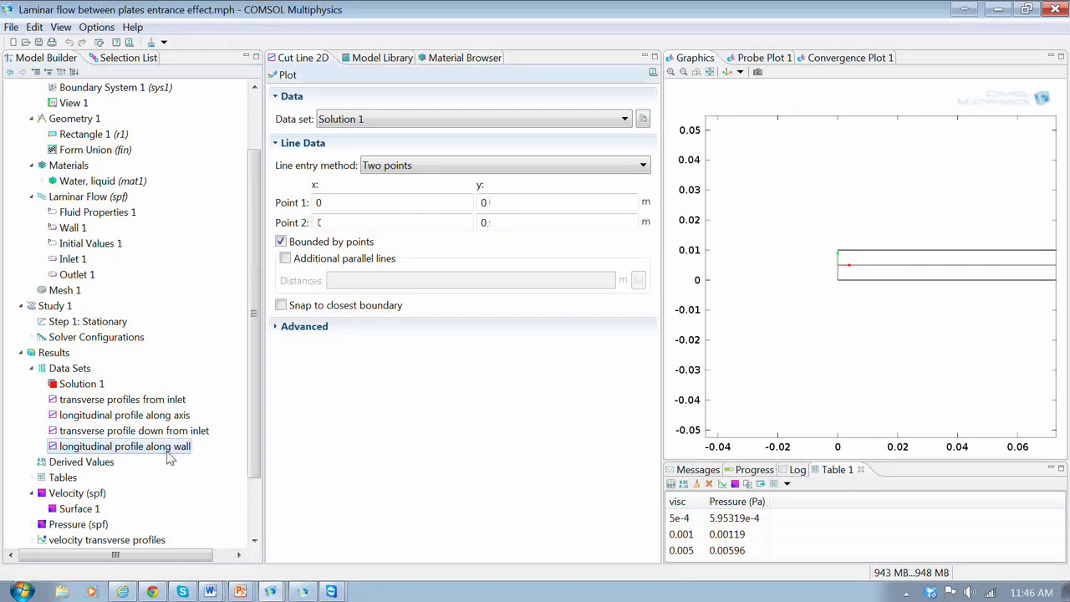
{"action": "left_click", "coordinate": [289, 76]}
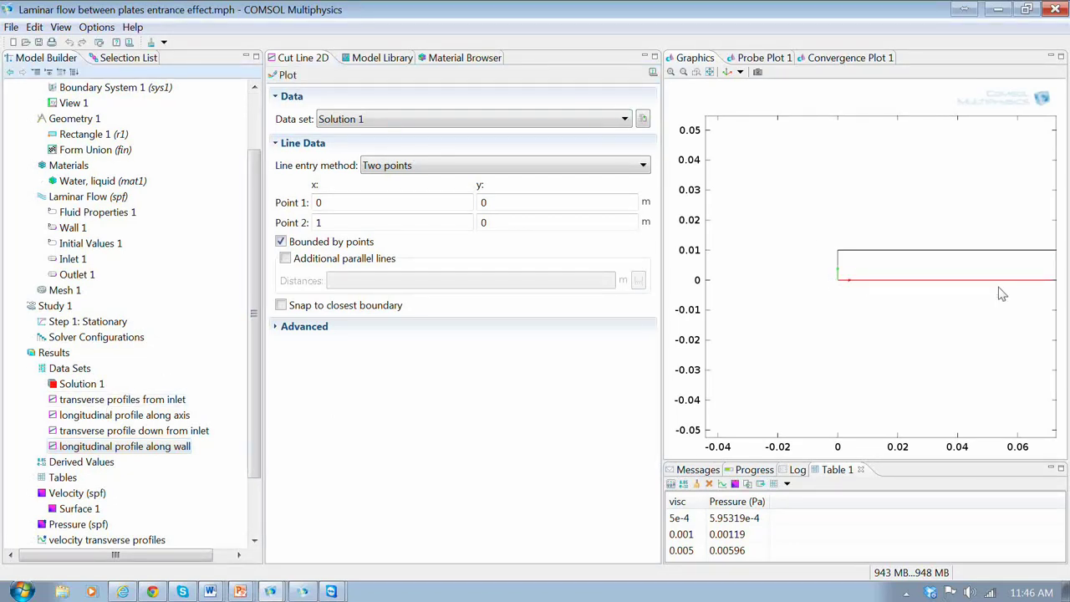
{"action": "left_click_drag", "start_coordinate": [259, 418], "coordinate": [260, 471]}
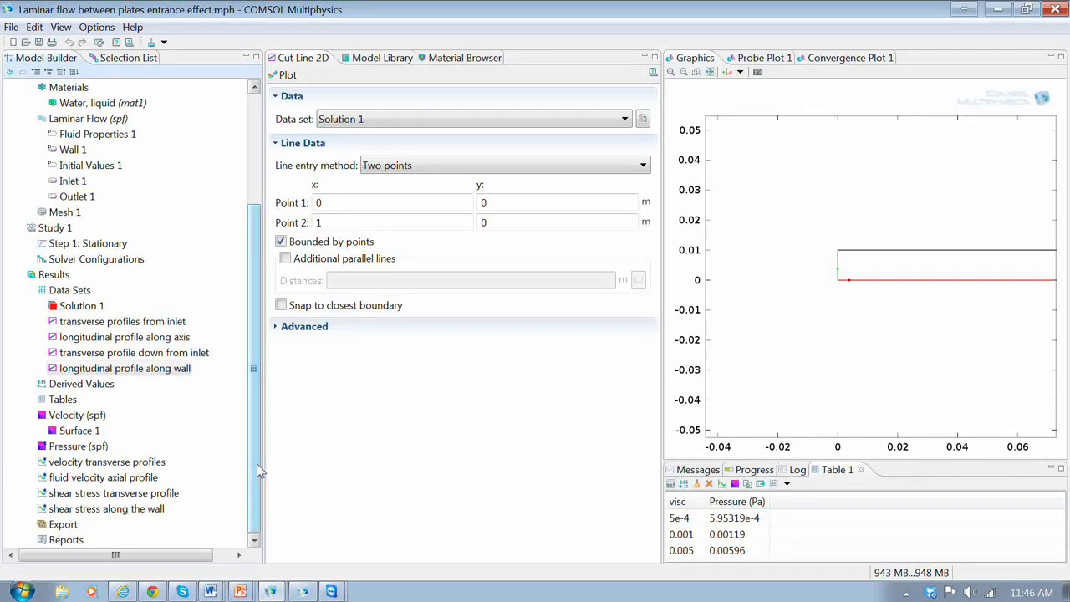
Display the 'velocity transverse profiles' plot with Line Graph 1 and Line Graph 2
{"action": "left_click", "coordinate": [77, 431]}
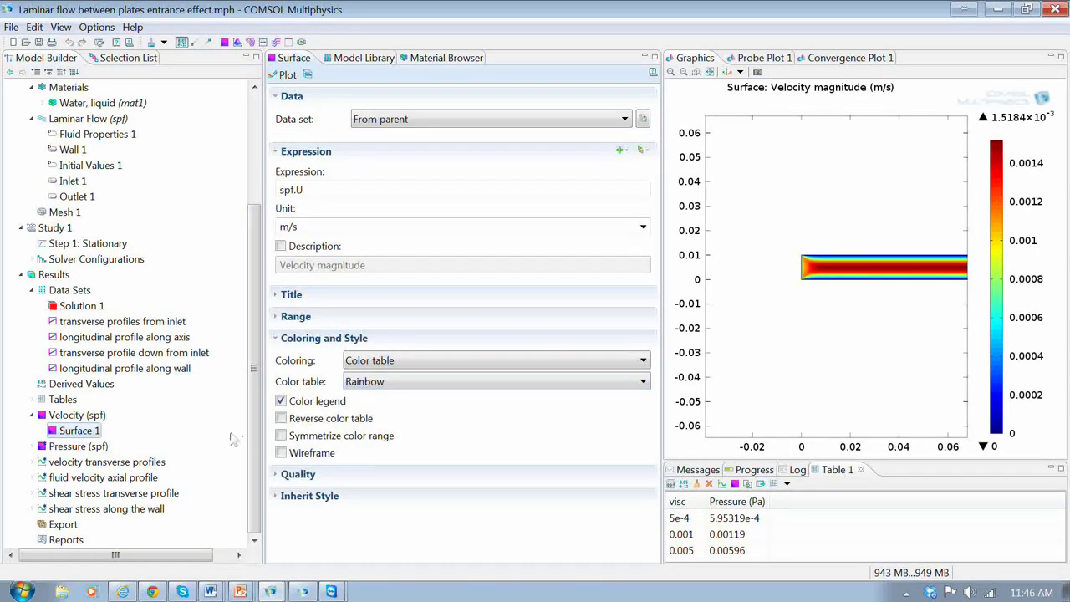
{"action": "left_click", "coordinate": [107, 466]}
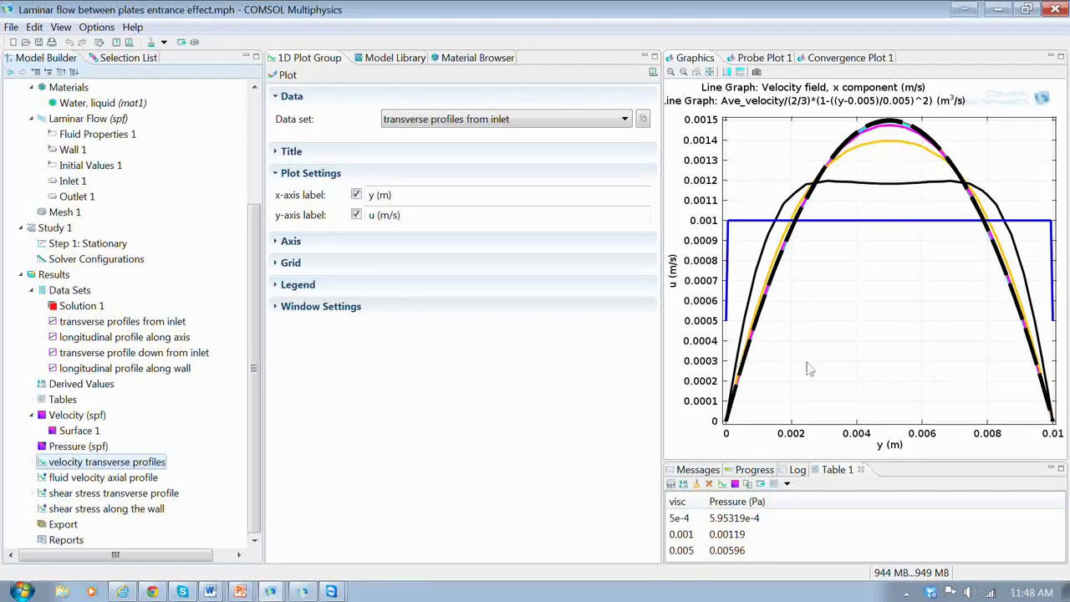
Expand the velocity transverse profiles and inspect Line Graph 1's plotted expression u
{"action": "left_click", "coordinate": [32, 461]}
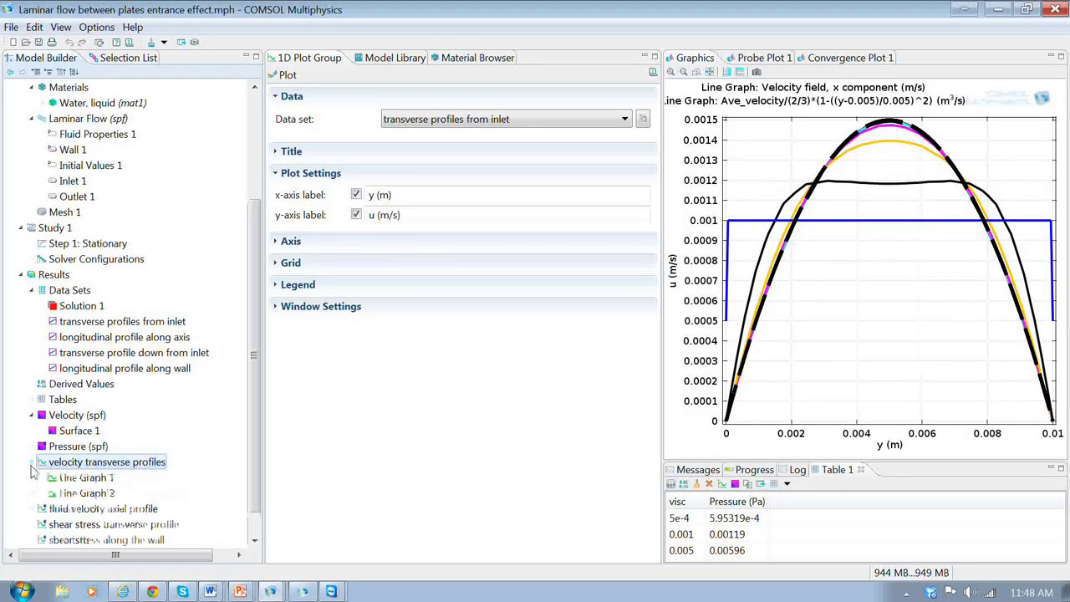
{"action": "left_click", "coordinate": [87, 479]}
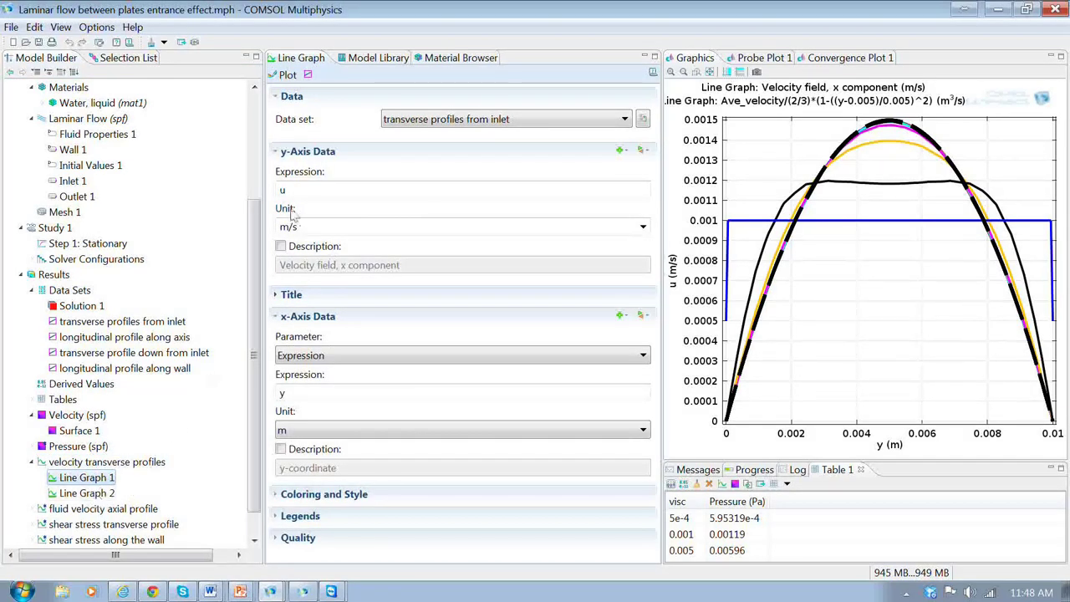
{"action": "left_click_drag", "start_coordinate": [293, 196], "coordinate": [271, 195]}
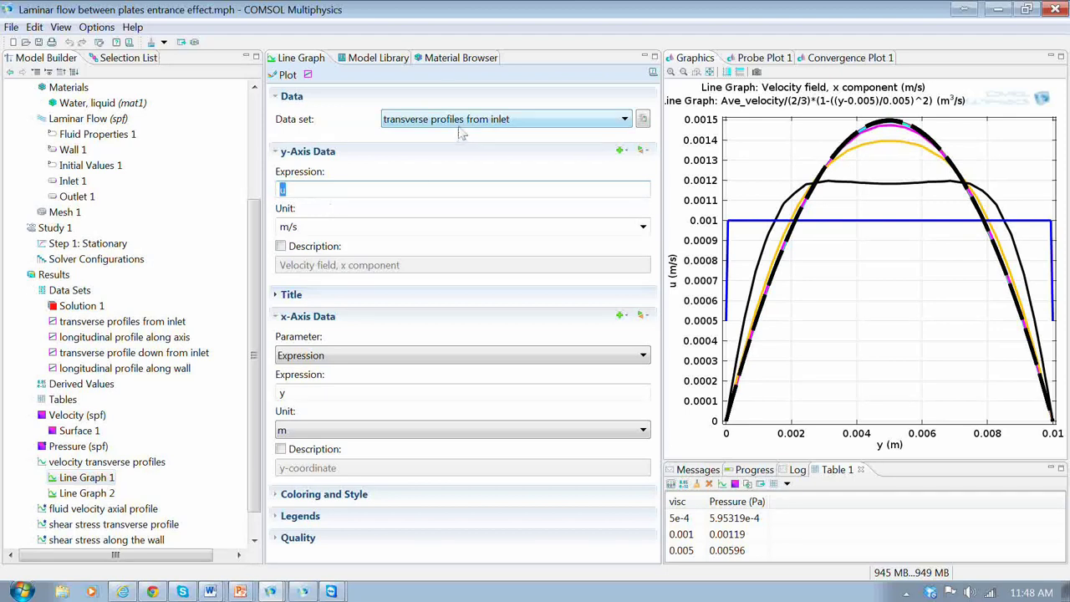
Inspect Line Graph 2's analytical expression Ave_velocity/(2/3)*(1-((y-0.005)/0.005)^2)
{"action": "left_click", "coordinate": [98, 496]}
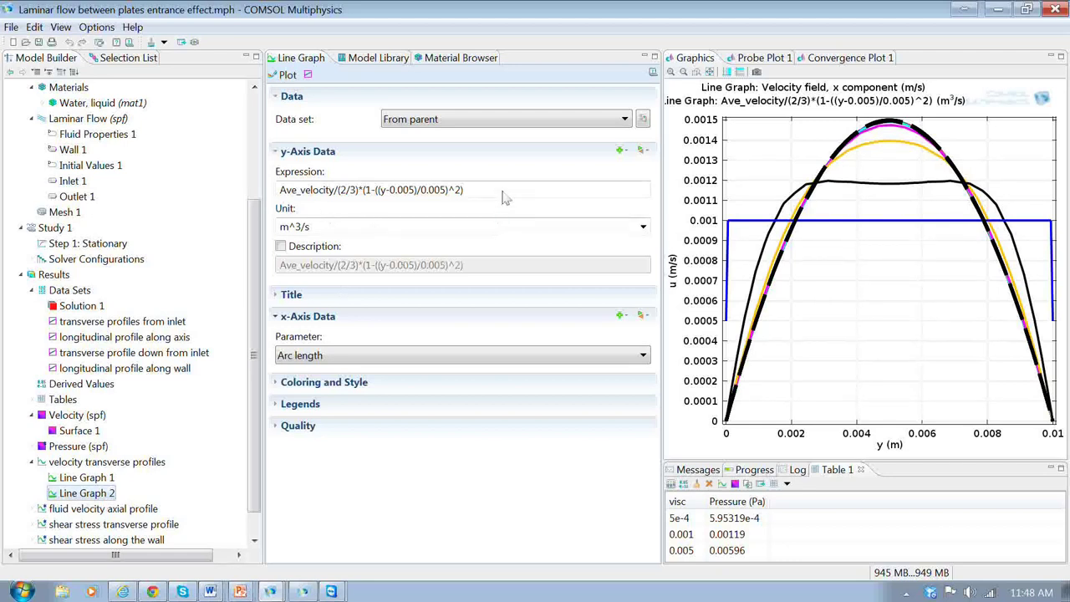
{"action": "left_click_drag", "start_coordinate": [472, 191], "coordinate": [269, 190]}
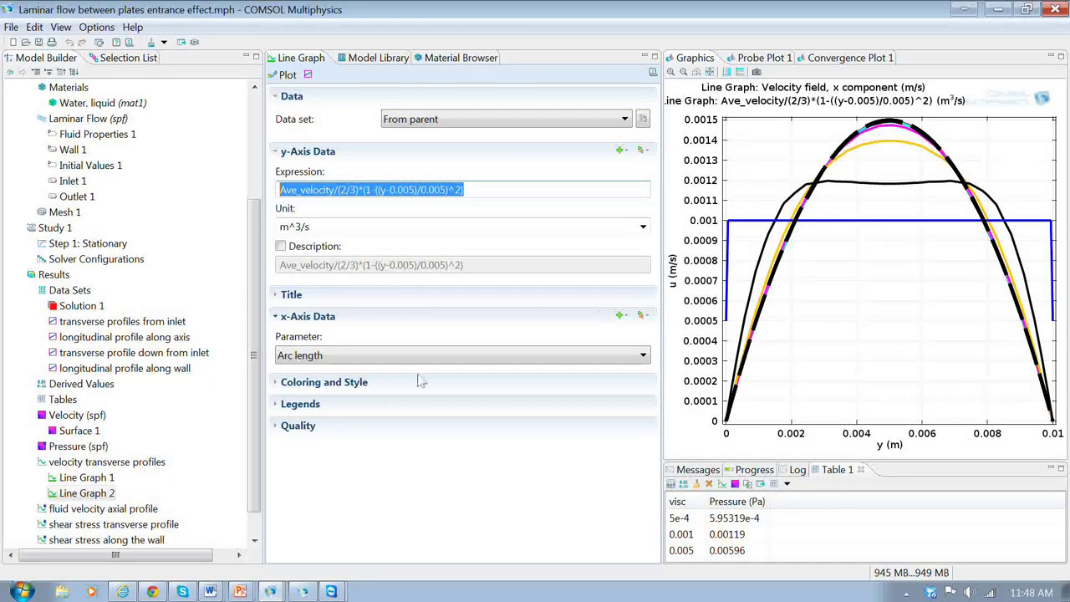
{"action": "left_click_drag", "start_coordinate": [257, 429], "coordinate": [257, 445]}
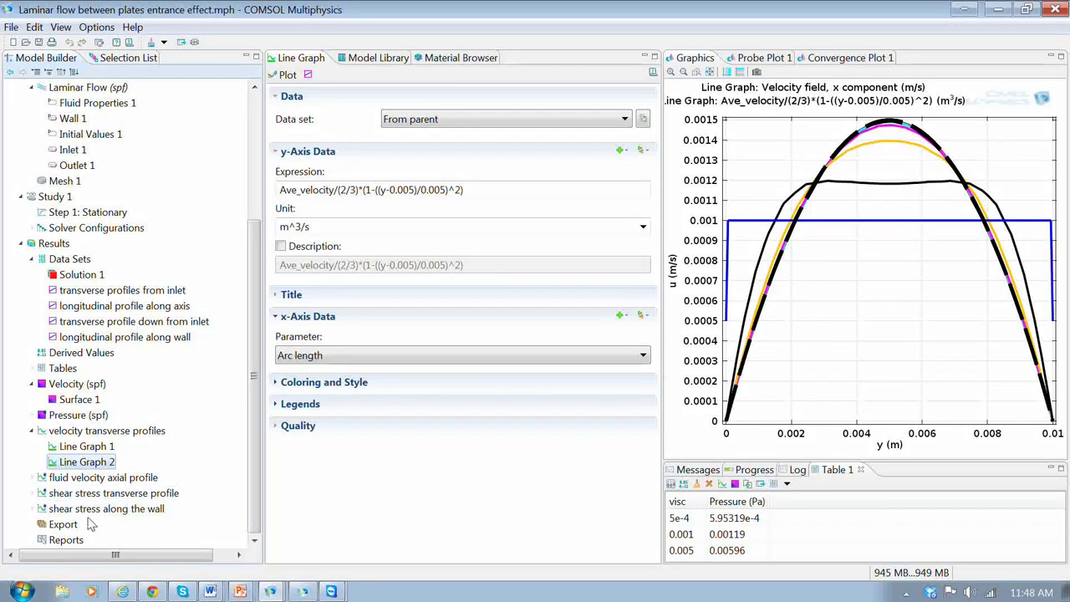
Display the 'fluid velocity axial profile' plot and reveal its Line Graph 1
{"action": "left_click", "coordinate": [97, 481]}
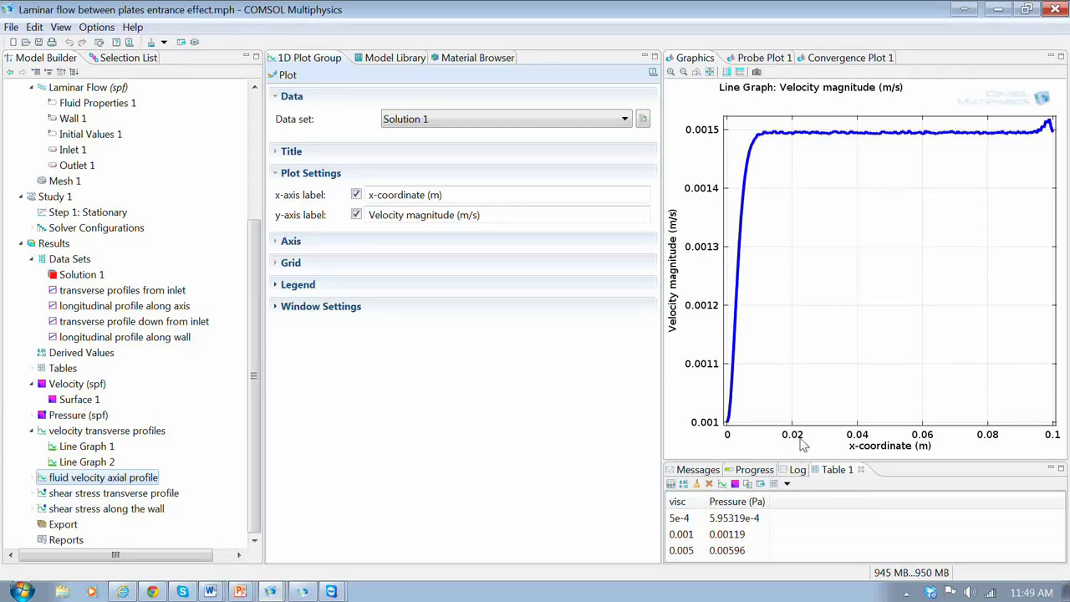
{"action": "left_click", "coordinate": [32, 478]}
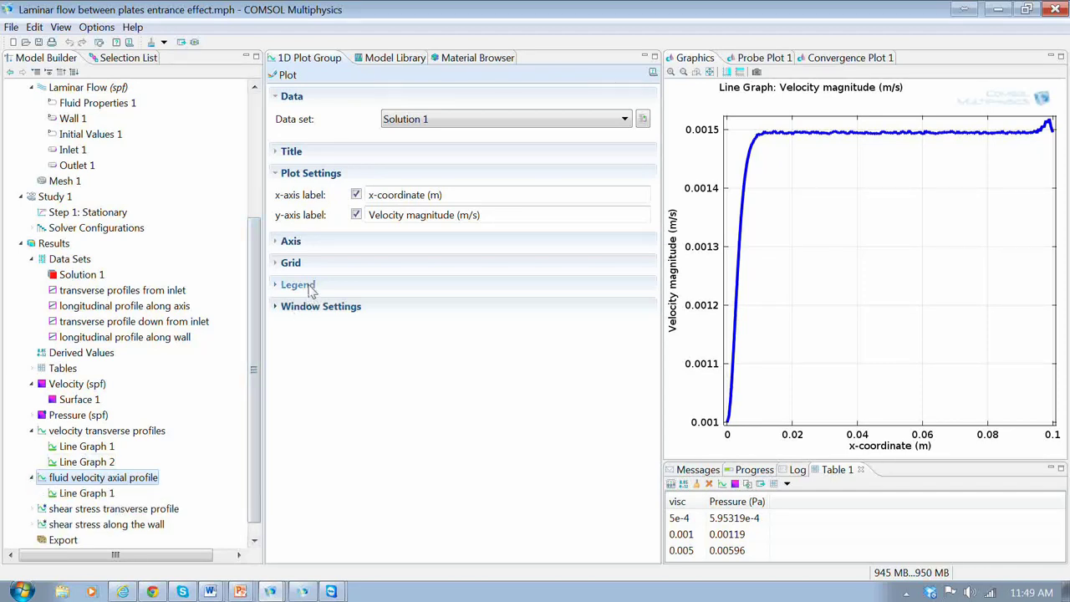
Enable manual axis limits on the axial velocity plot and enter a new x maximum
{"action": "left_click", "coordinate": [284, 240]}
{"action": "left_click", "coordinate": [285, 261]}
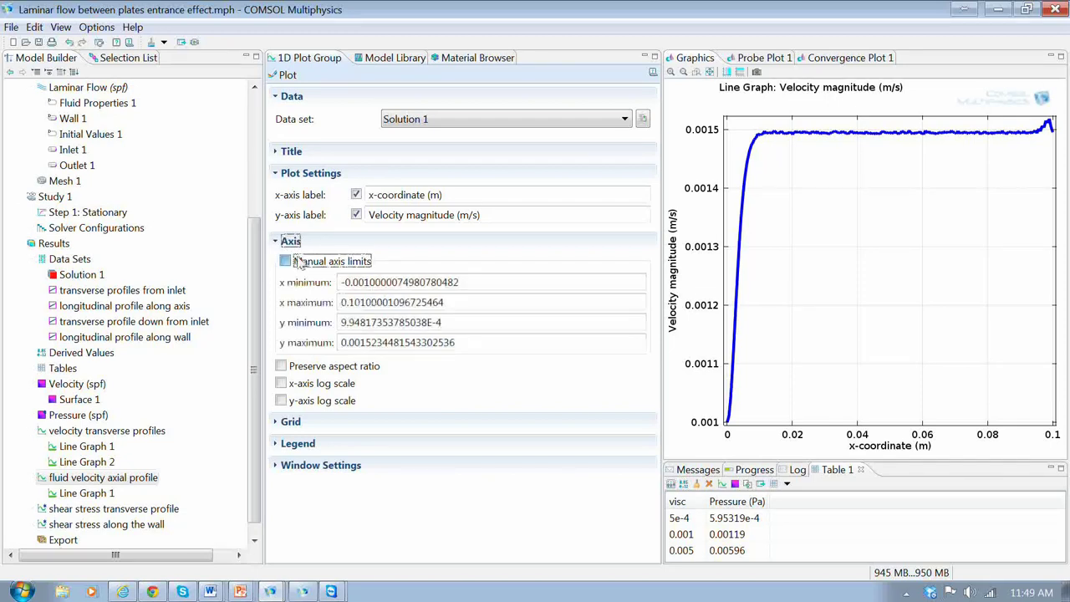
{"action": "left_click_drag", "start_coordinate": [448, 304], "coordinate": [353, 322]}
{"action": "type", "text": "0"}
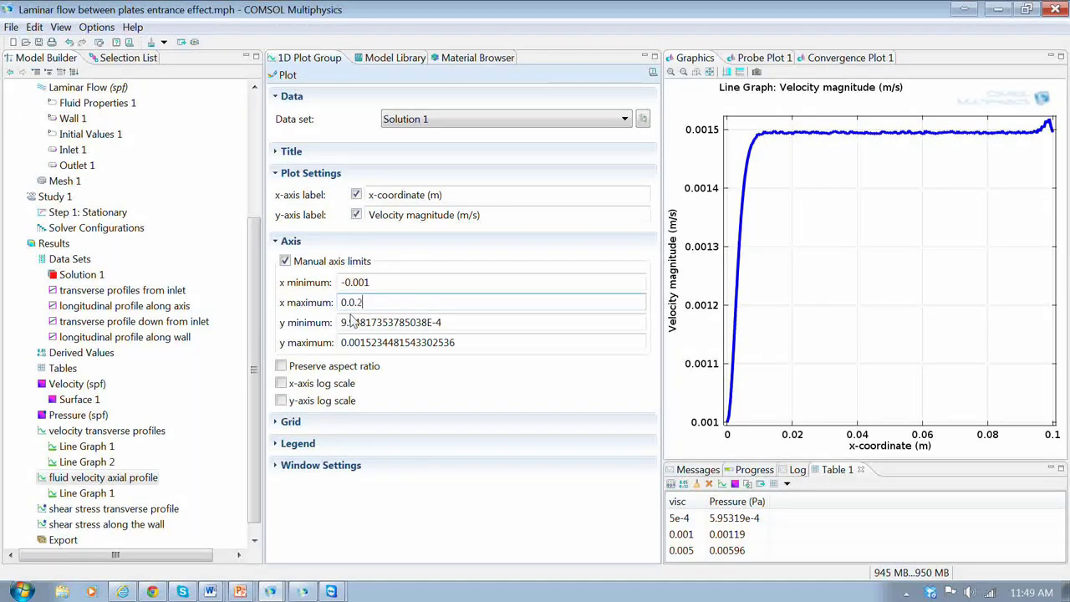
{"action": "type", "text": ".2"}
{"action": "key", "text": "Return"}
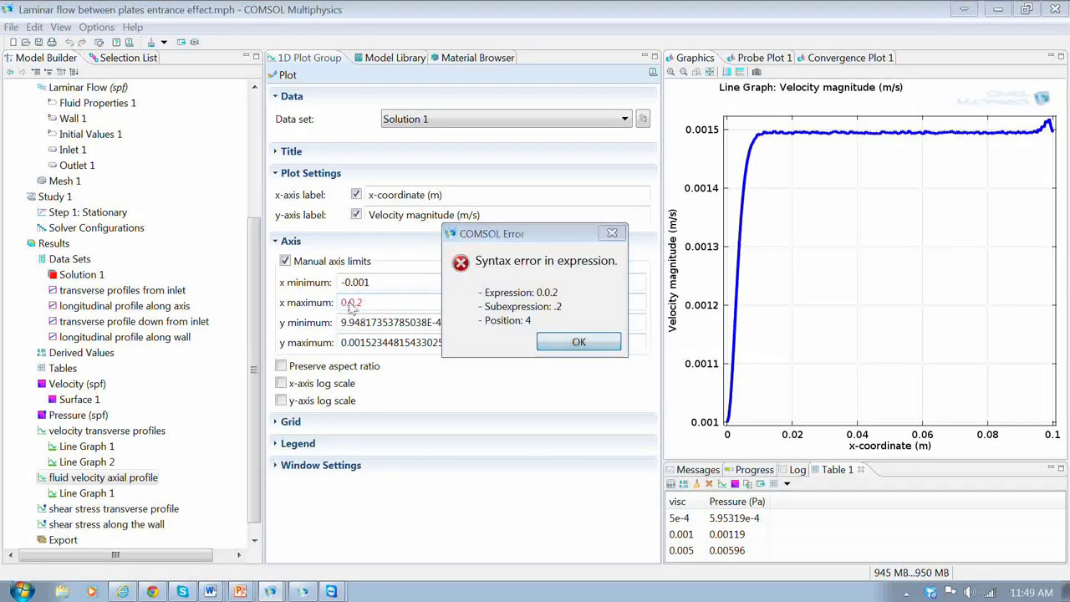
Fix the malformed x maximum and replot with x from -0.001 to 0.02
{"action": "left_click", "coordinate": [576, 342]}
{"action": "left_click", "coordinate": [348, 302]}
{"action": "key", "text": "BackSpace"}
{"action": "key", "text": "BackSpace"}
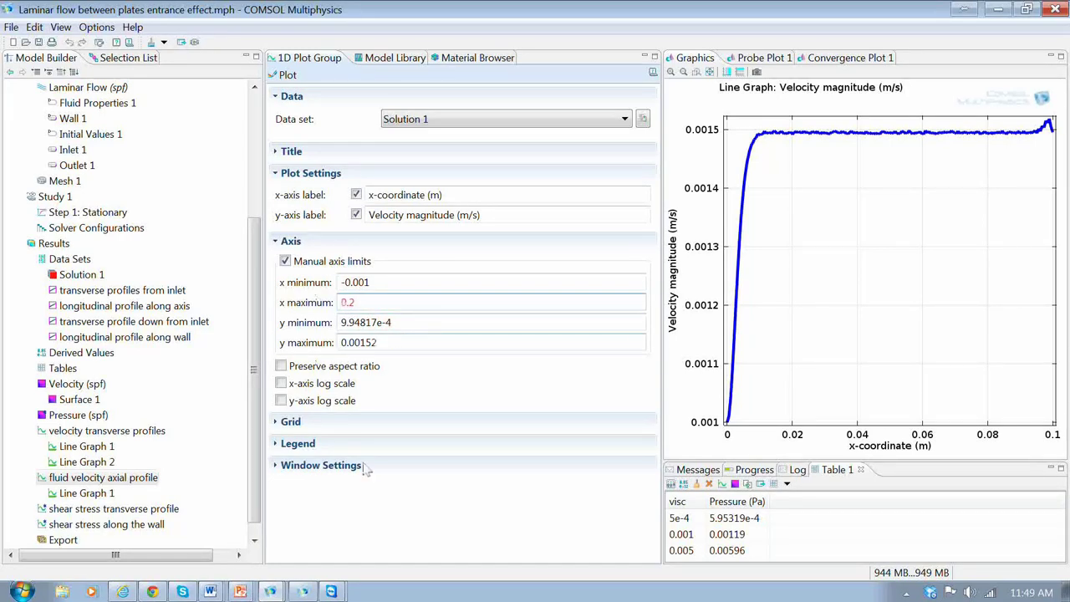
{"action": "left_click", "coordinate": [288, 75]}
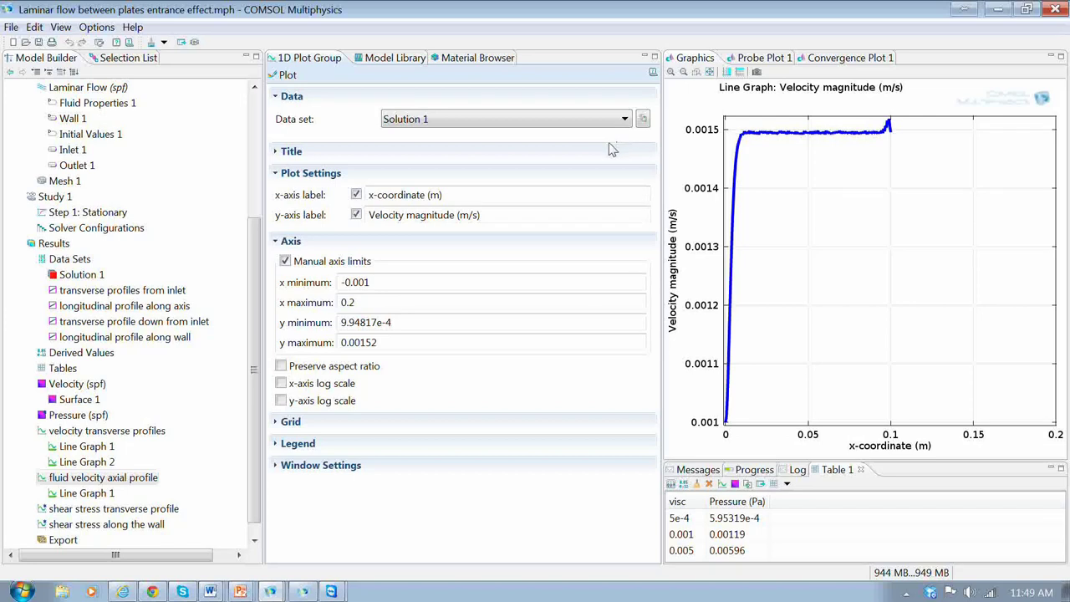
{"action": "left_click", "coordinate": [349, 302]}
{"action": "type", "text": "0"}
{"action": "left_click", "coordinate": [287, 75]}
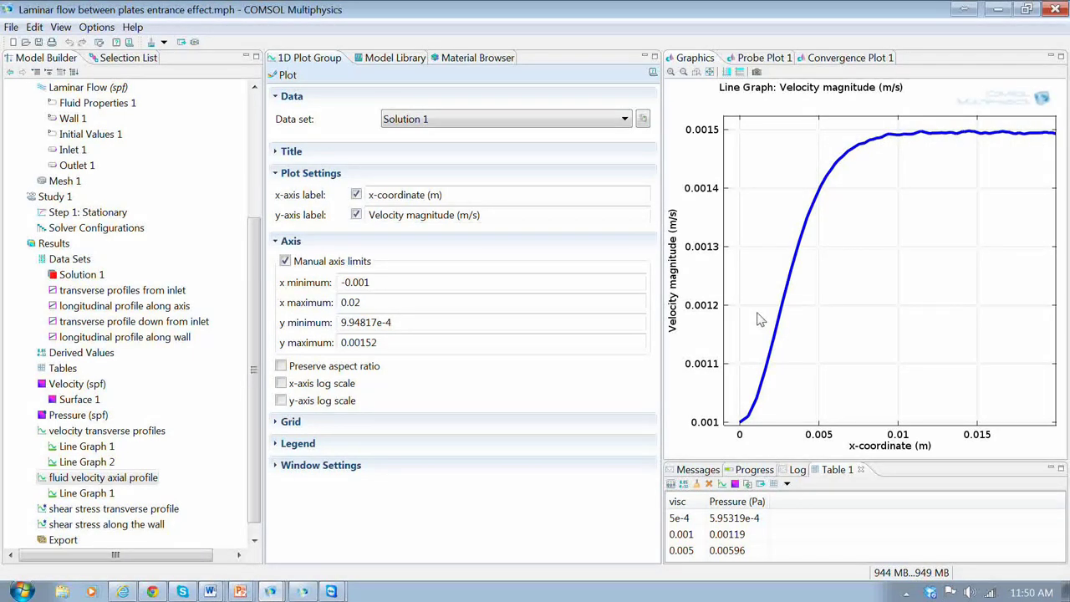
View the shear stress transverse profile, then the 'shear stress along the wall' plot and its Grid settings
{"action": "left_click", "coordinate": [107, 510]}
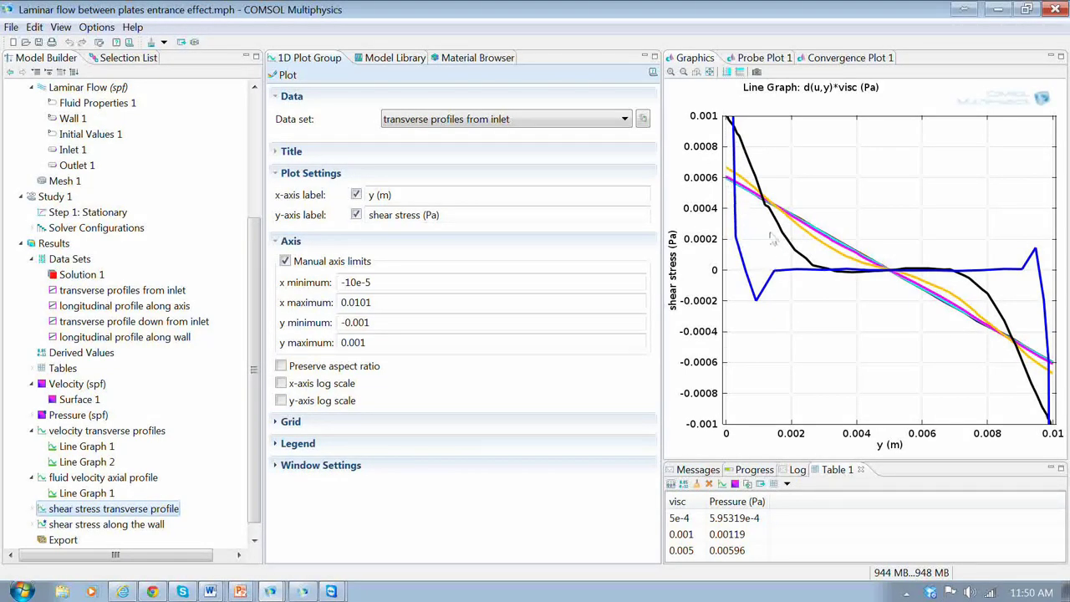
{"action": "left_click", "coordinate": [127, 530]}
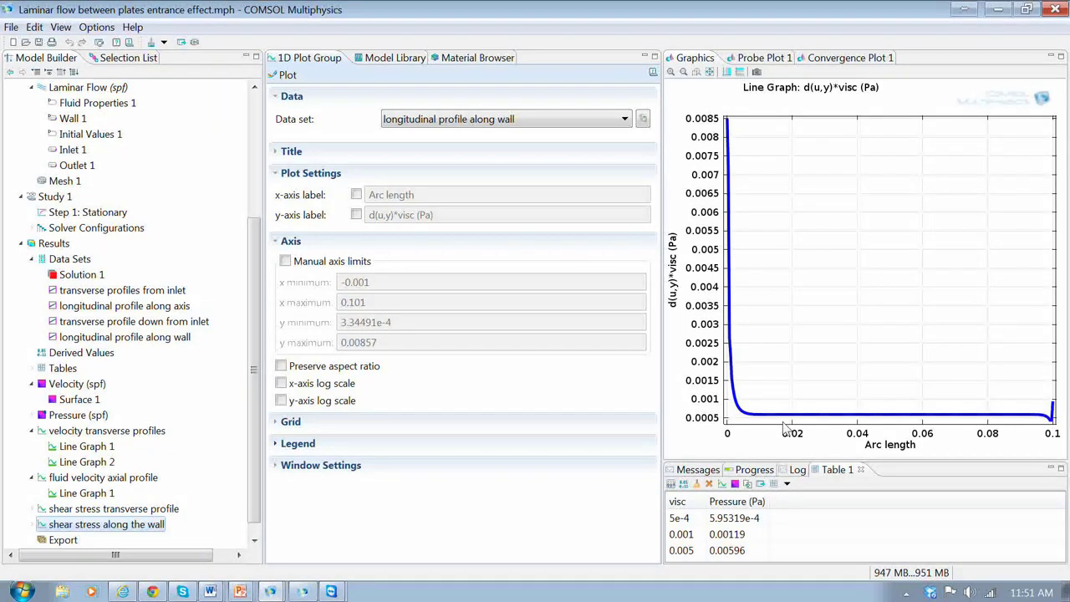
{"action": "left_click", "coordinate": [291, 422]}
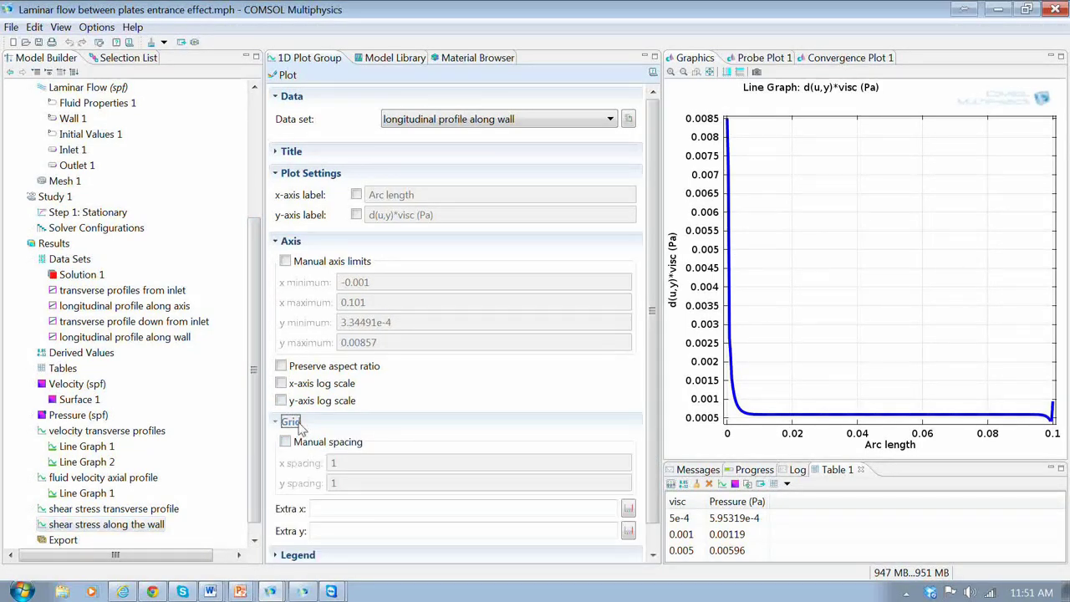
{"action": "left_click", "coordinate": [290, 396]}
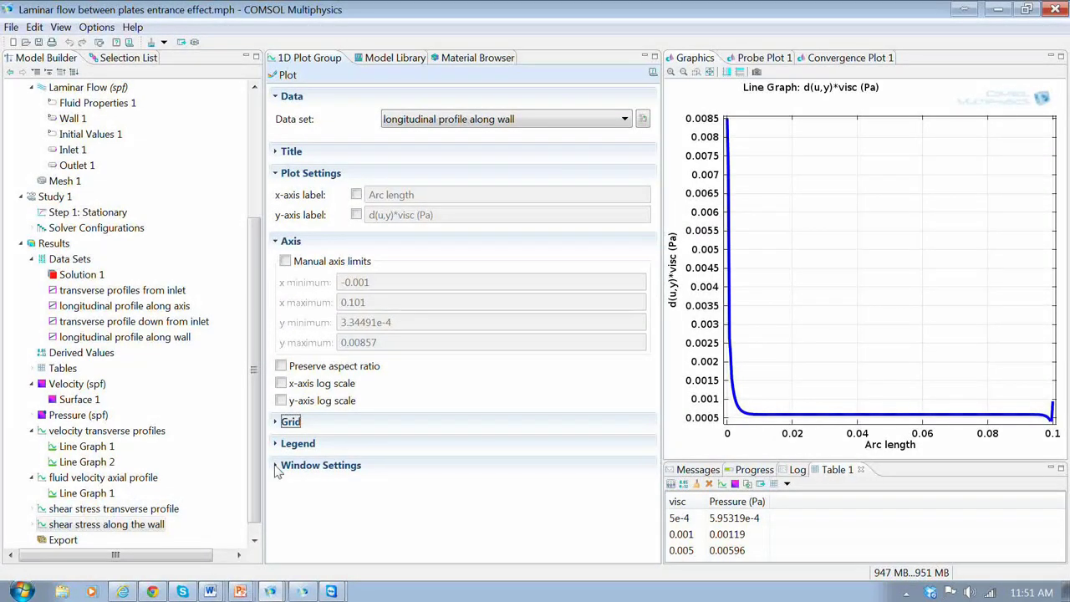
Set manual axis limits on the wall shear plot with x maximum 0.01 and replot
{"action": "left_click", "coordinate": [285, 261]}
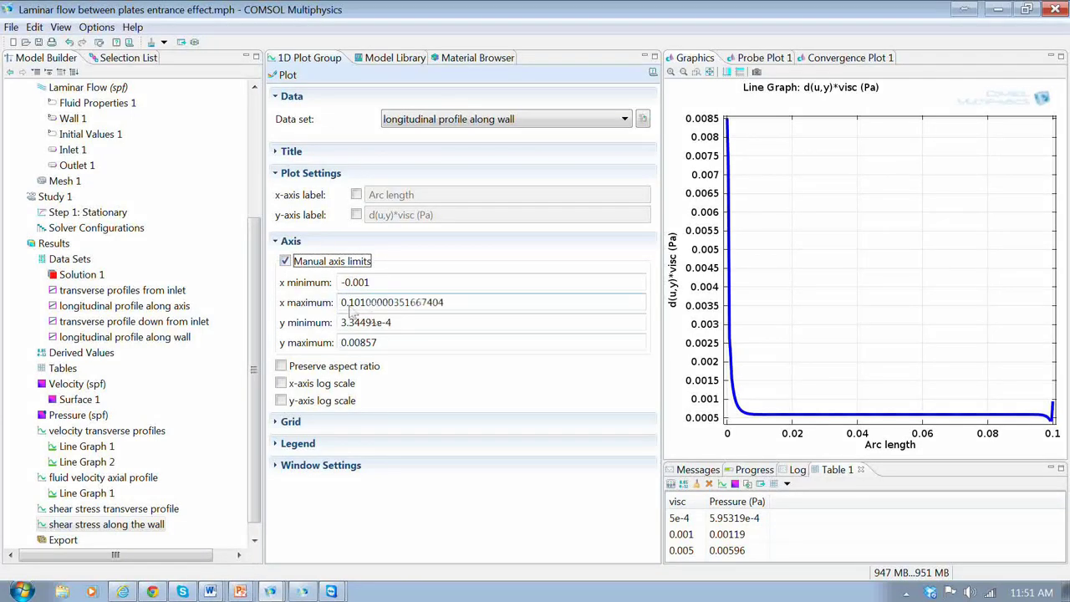
{"action": "left_click_drag", "start_coordinate": [444, 302], "coordinate": [356, 308]}
{"action": "key", "text": "BackSpace"}
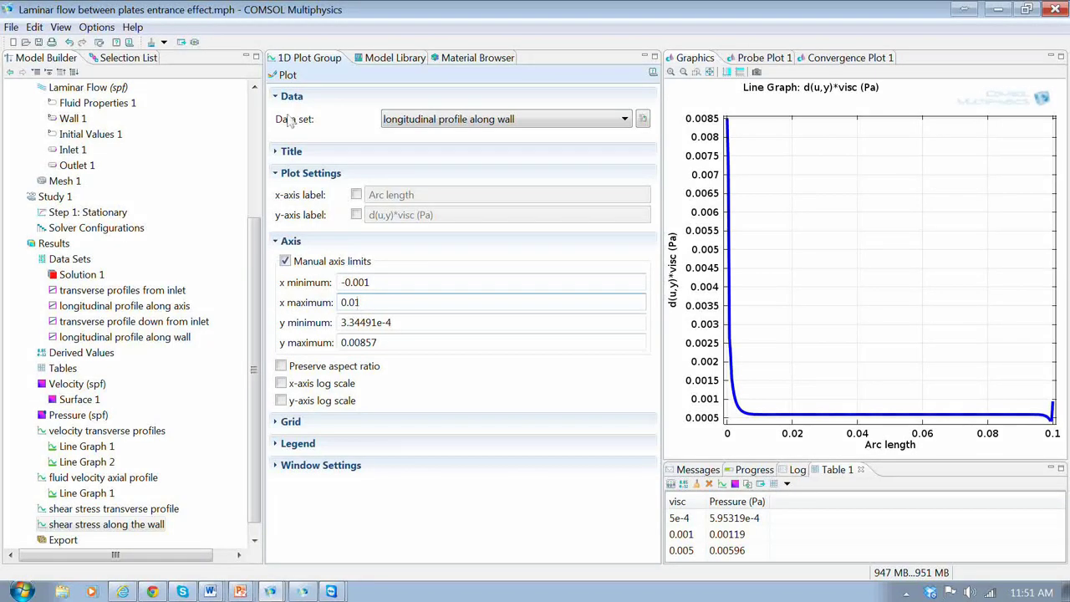
{"action": "left_click", "coordinate": [285, 74]}
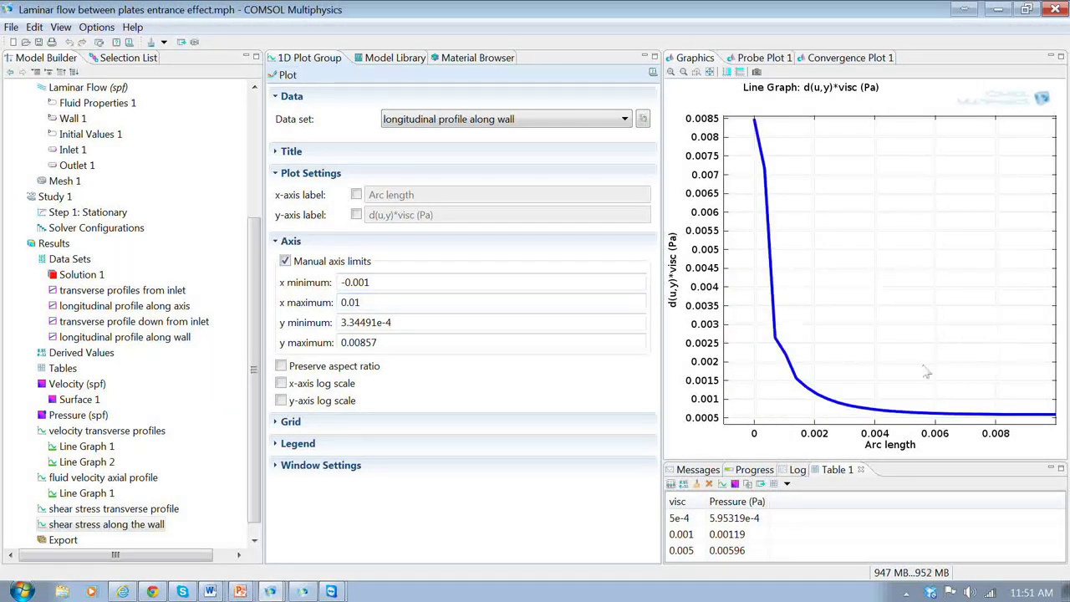